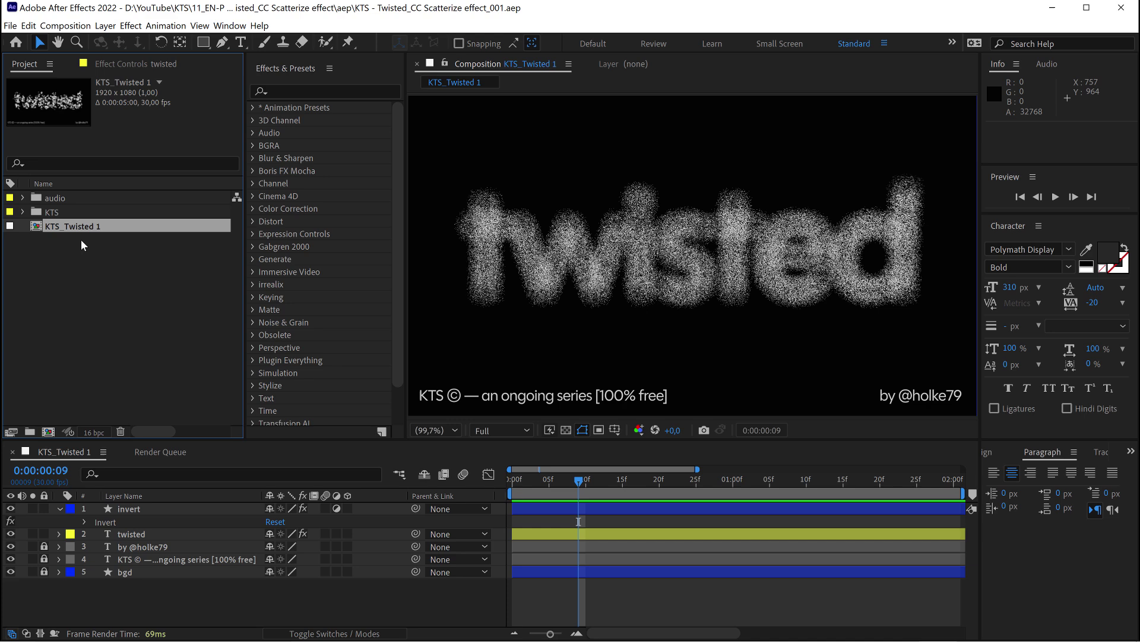
Duplicate KTS_Twisted 1 as KTS_Twisted 2, open it, and delete the invert adjustment layer
key("ctrl+d")
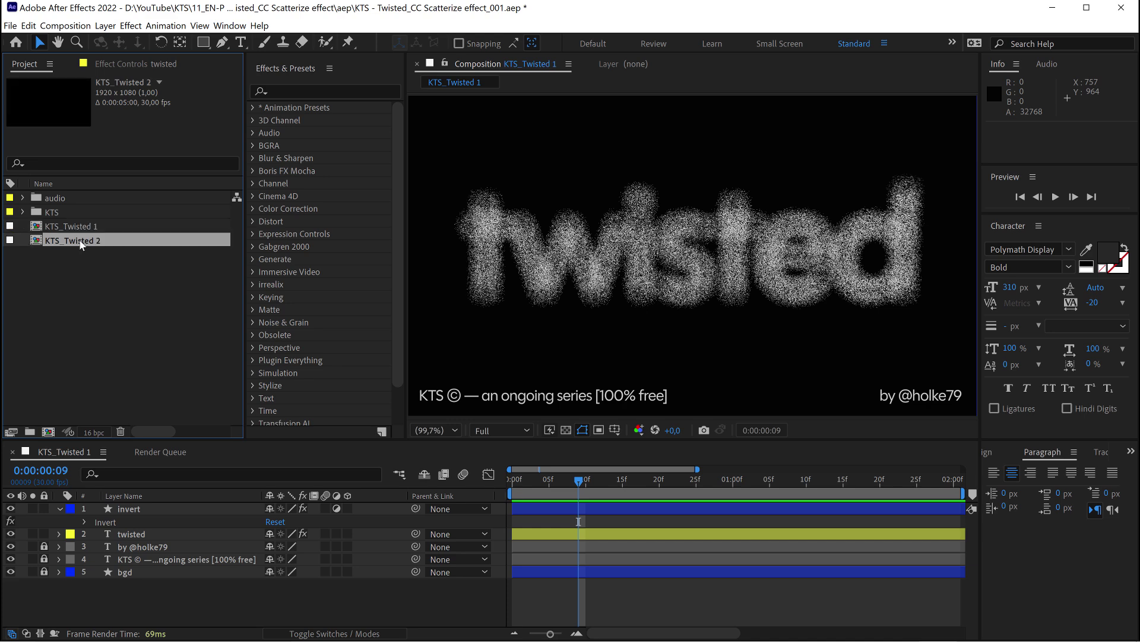
double_click(80, 240)
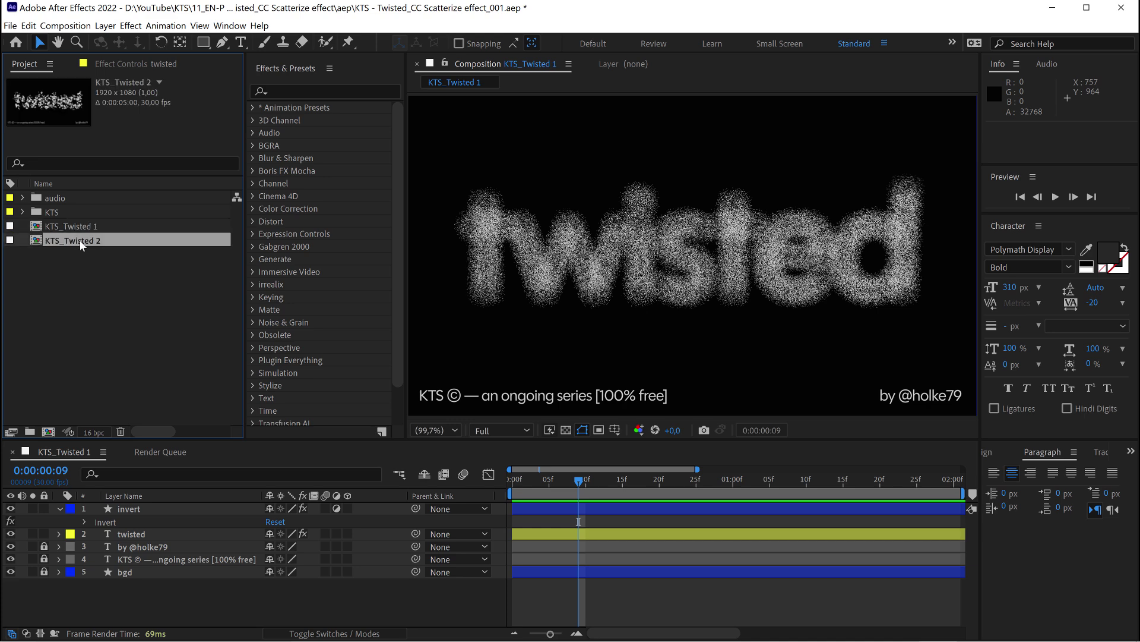
left_click(140, 539)
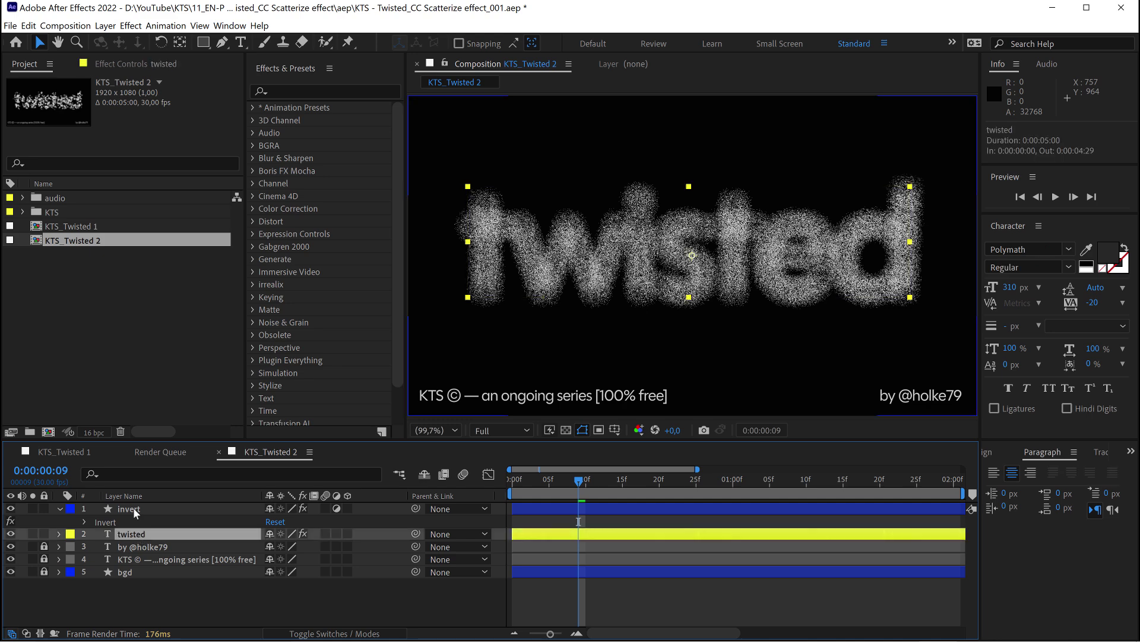
left_click(133, 507)
key("Delete")
Remove all four effects, CC Scatterize through Levels, from the 'twisted' text layer
left_click(130, 509)
key("e")
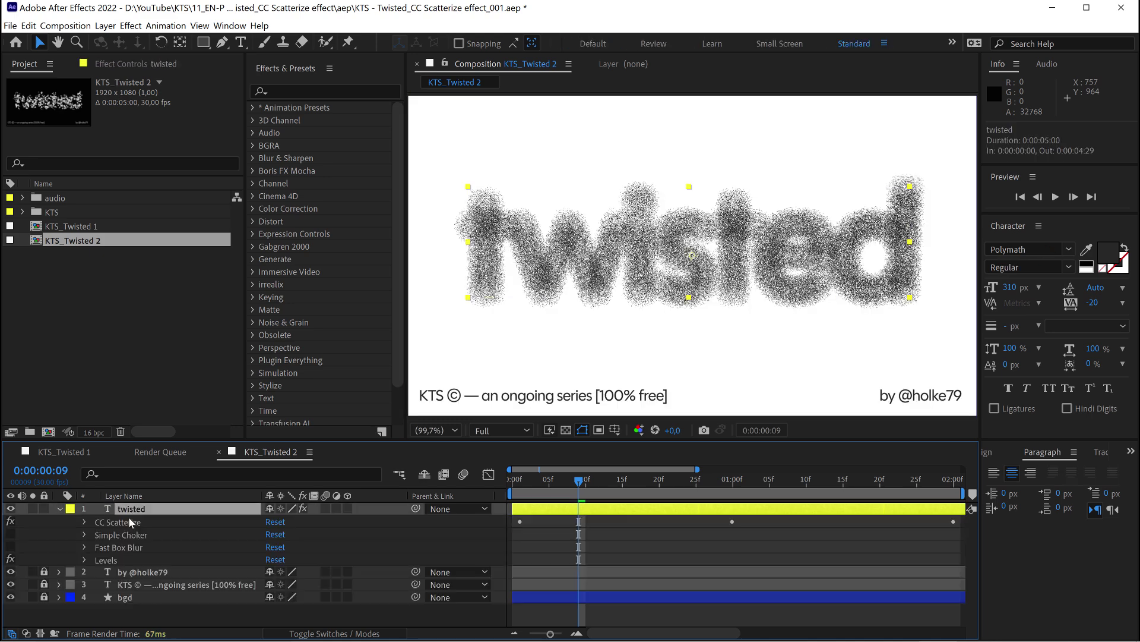
left_click(122, 517)
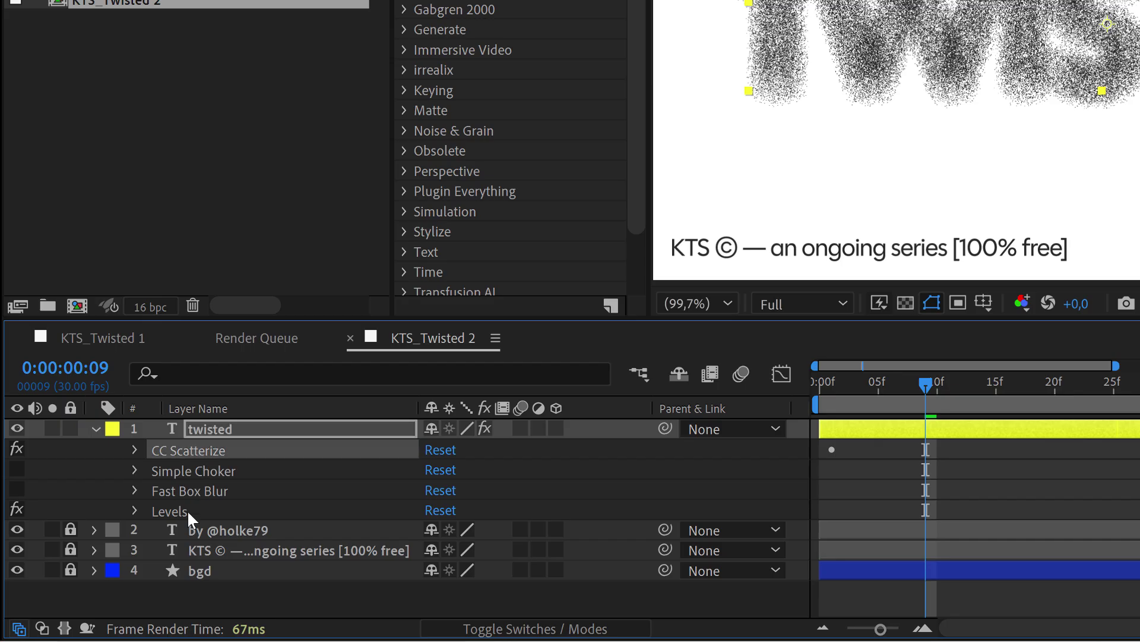
left_click(188, 510, "shift")
key("Delete")
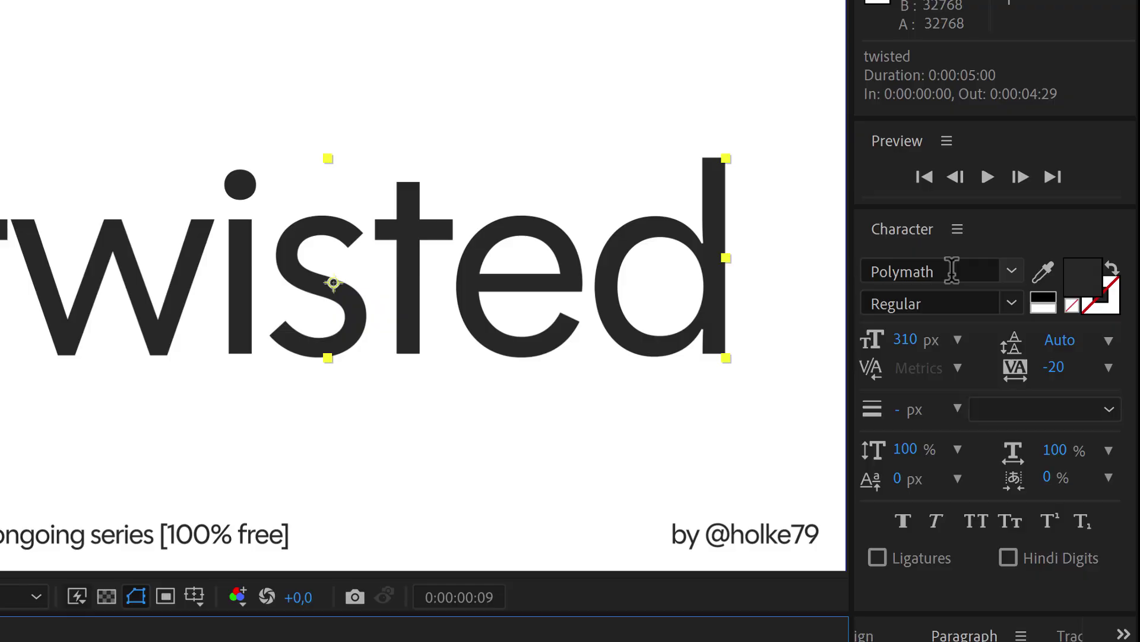
left_click(1032, 266)
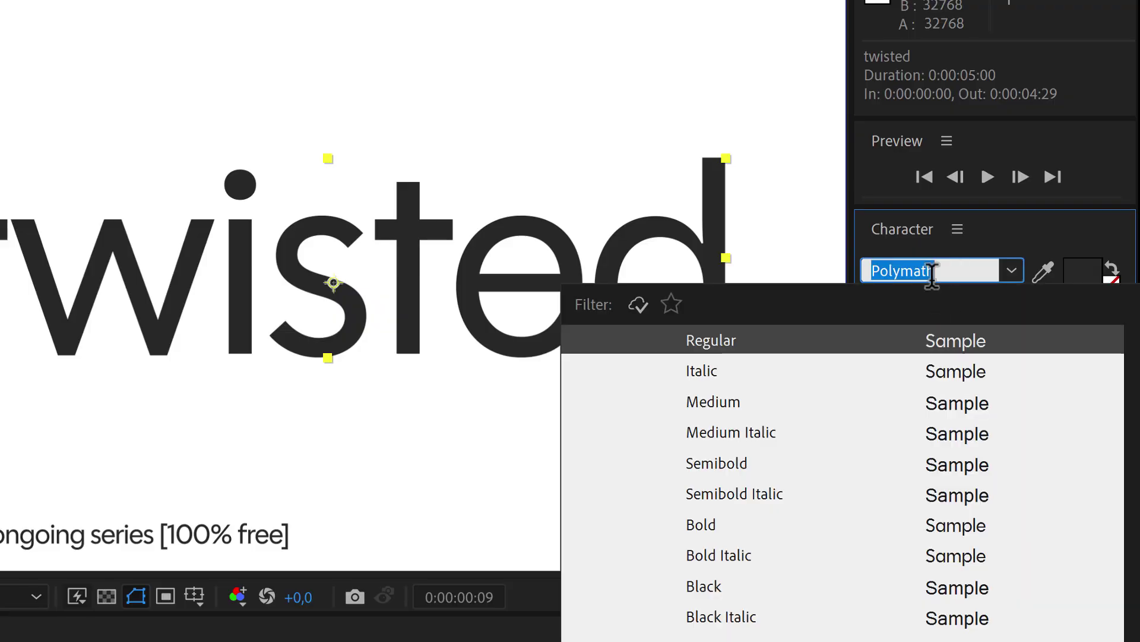
left_click(957, 233)
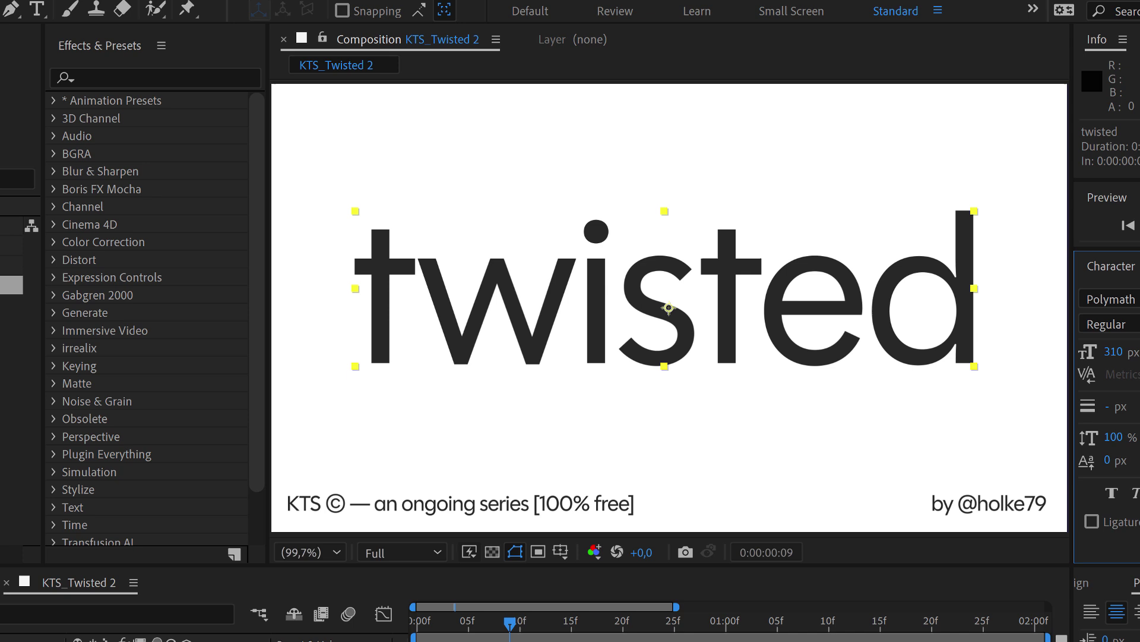
left_click(534, 635)
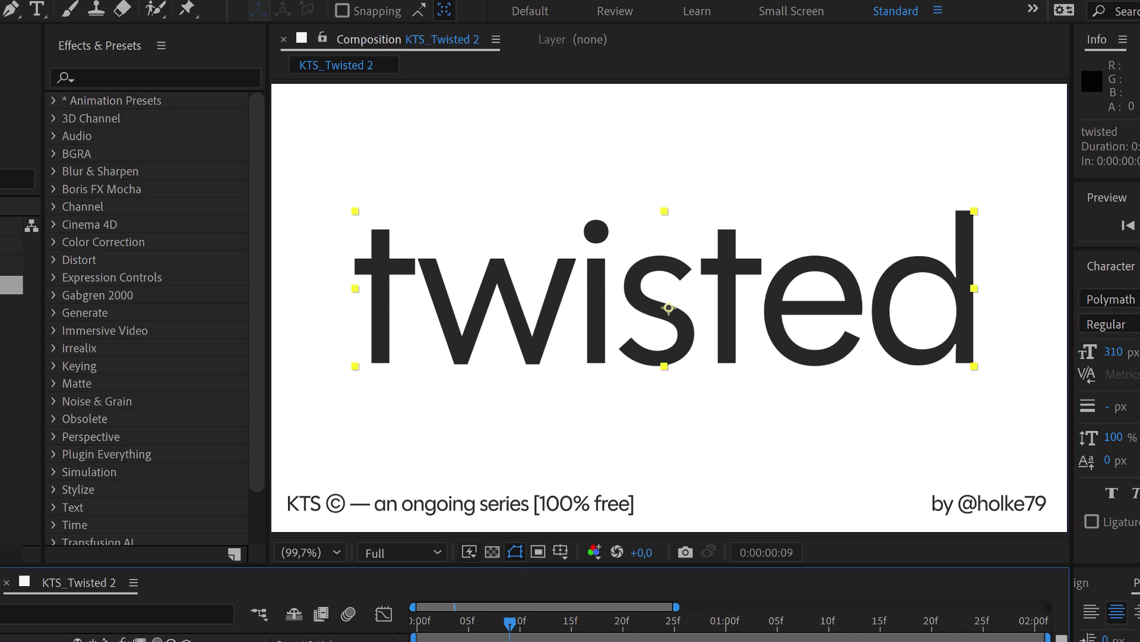
Find CC Scatterize by searching 'scatt' and apply it to the 'twisted' text layer
left_click(178, 75)
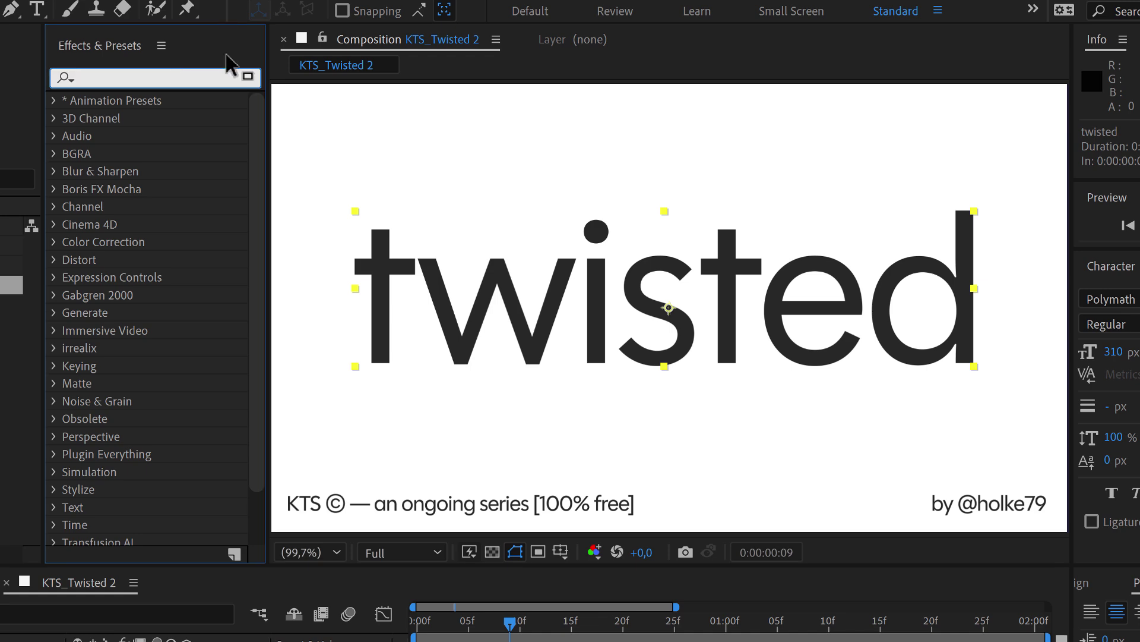
type("scatt")
left_click(127, 120)
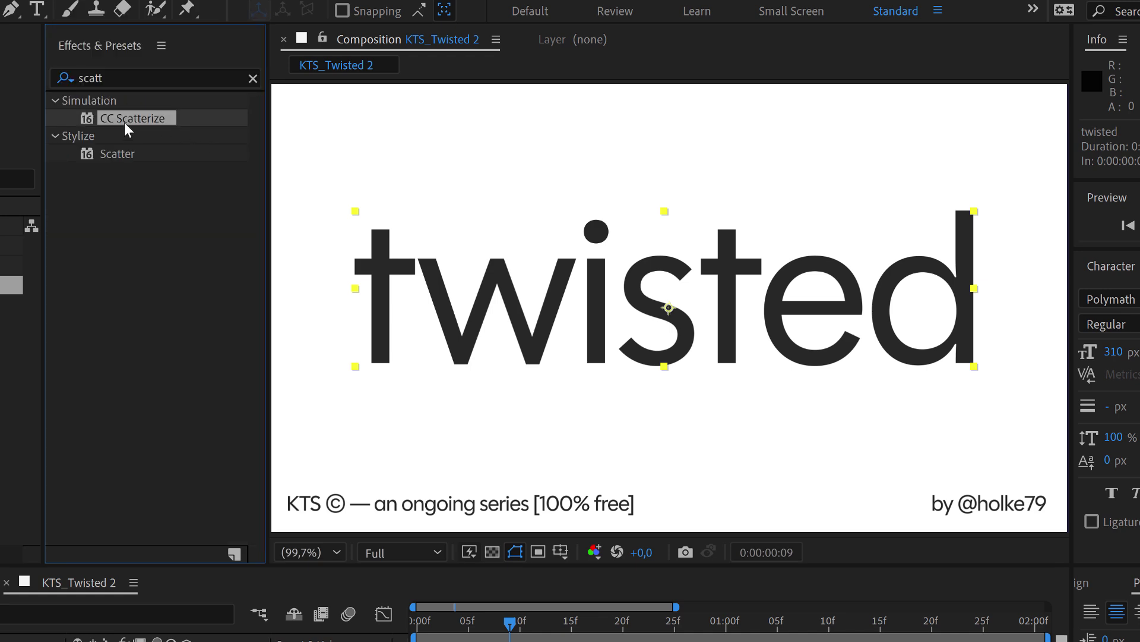
mouse_move(127, 125)
left_mouse_down()
mouse_move(36, 534)
mouse_move(0, 641)
left_mouse_up()
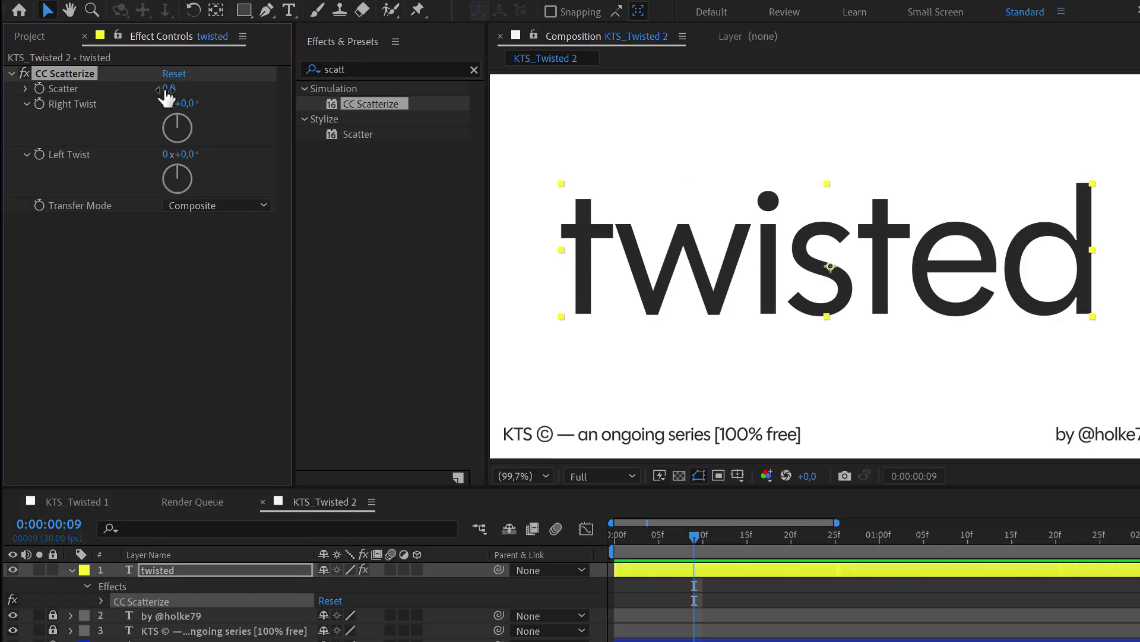
left_click_drag(167, 95, 202, 178)
key("ctrl+z")
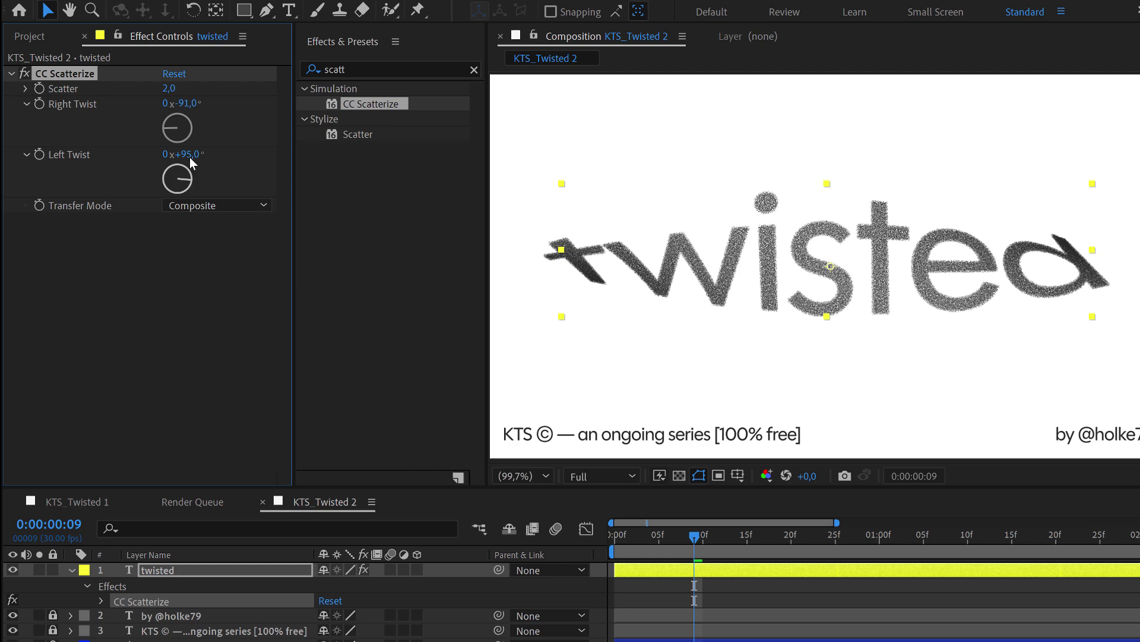
left_click_drag(179, 135, 177, 146)
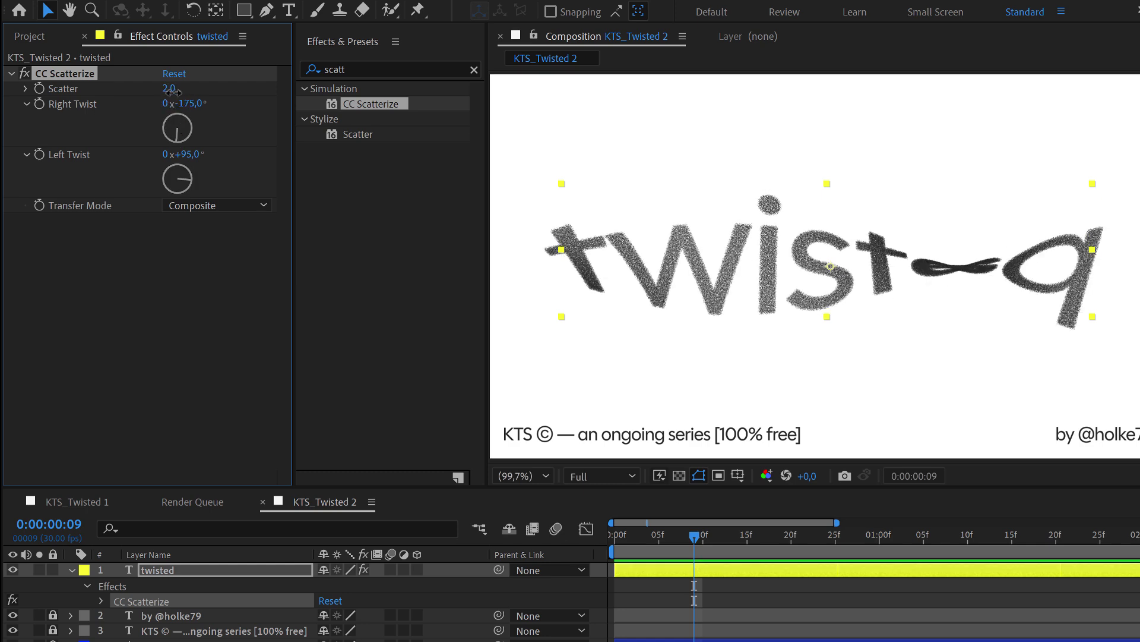
left_click_drag(169, 89, 184, 92)
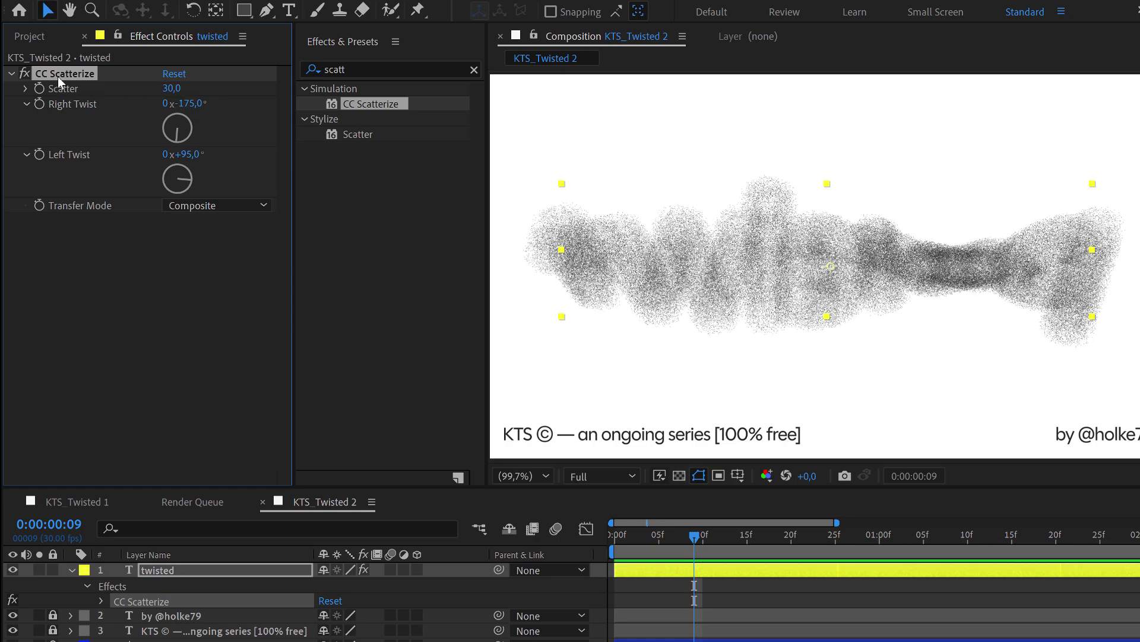
left_click(176, 77)
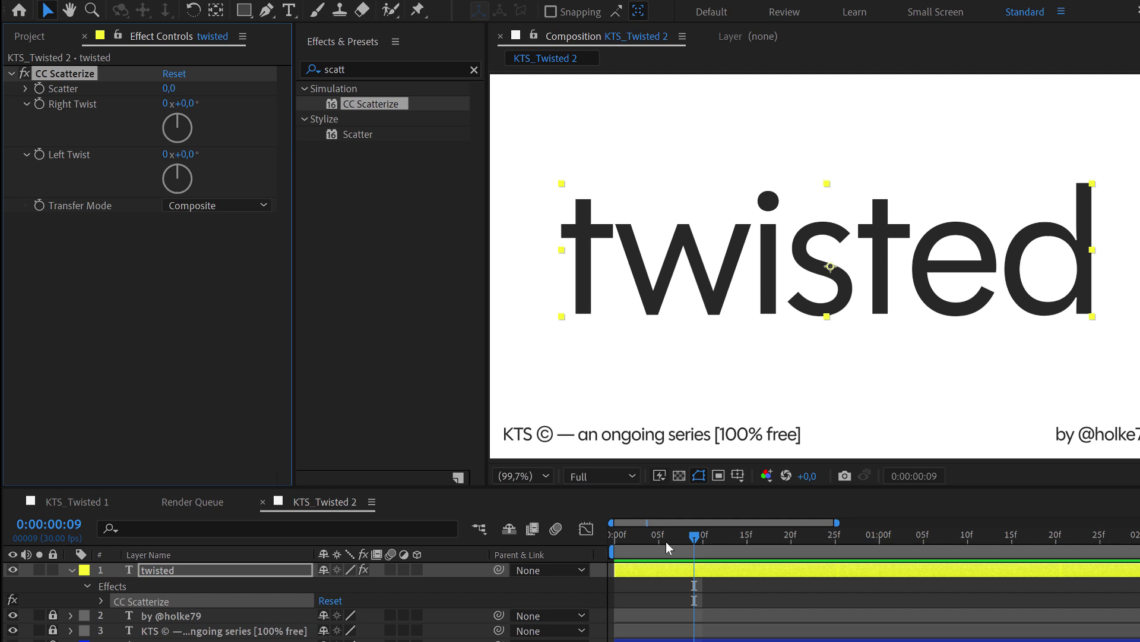
Keyframe Right Twist from 0 at frame 0 to 1 revolution at frame 10
left_click_drag(665, 537, 615, 536)
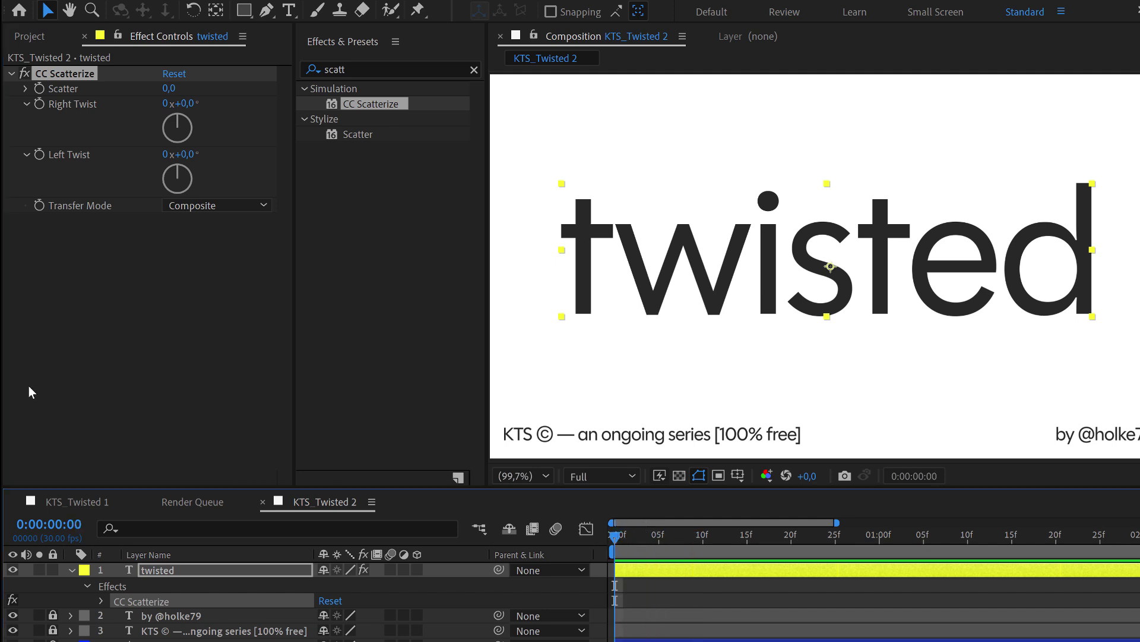
left_click(40, 105)
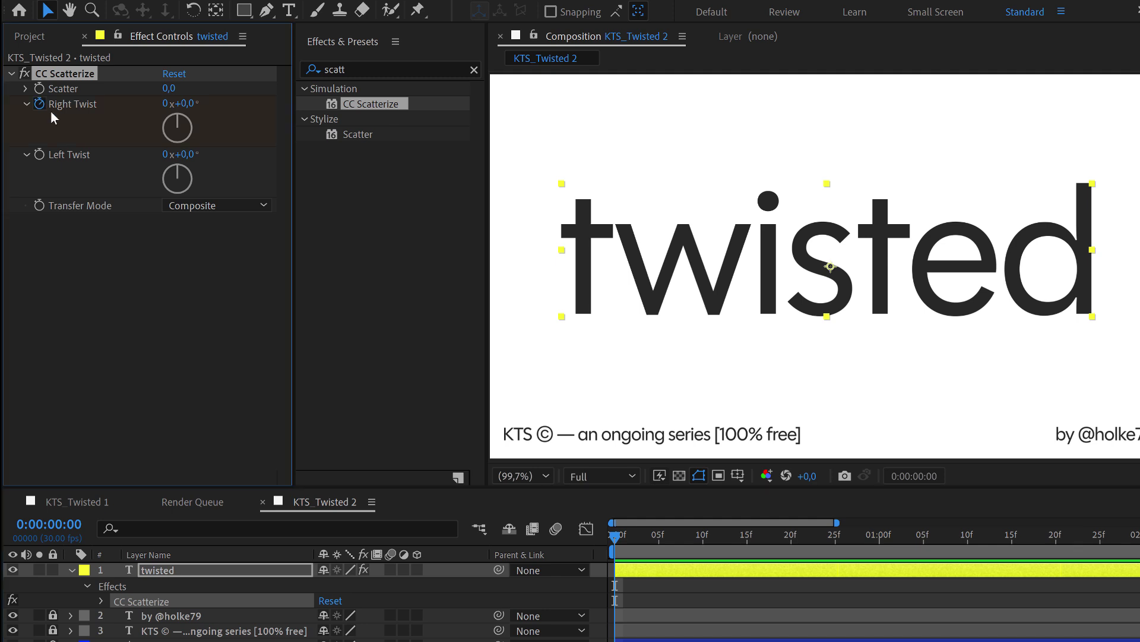
left_click_drag(654, 545, 703, 545)
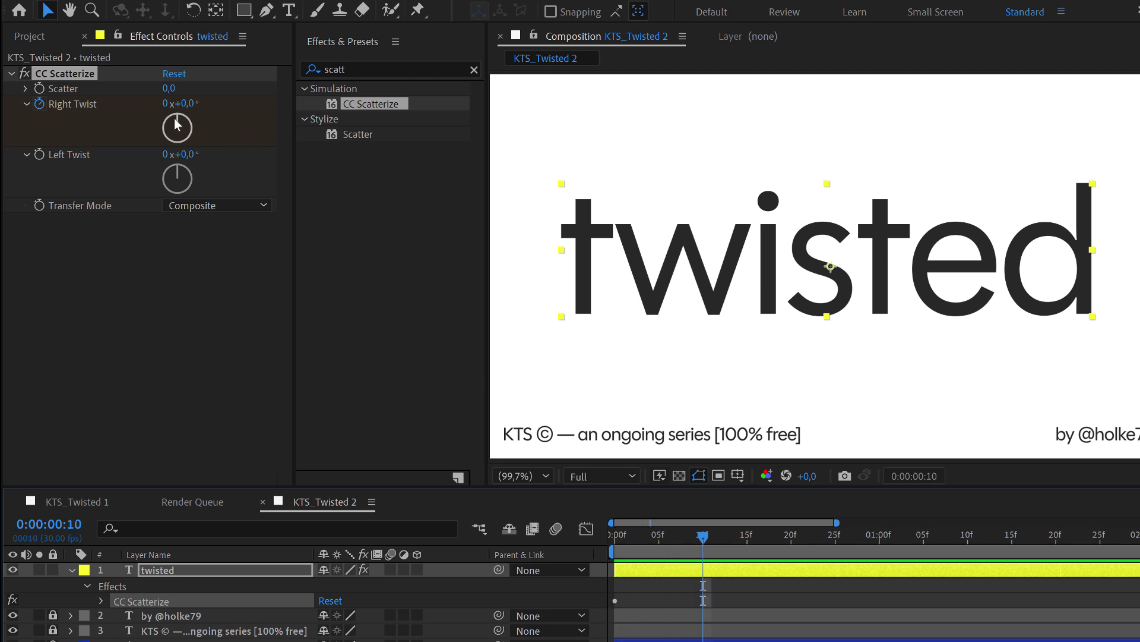
left_click(165, 103)
type("1")
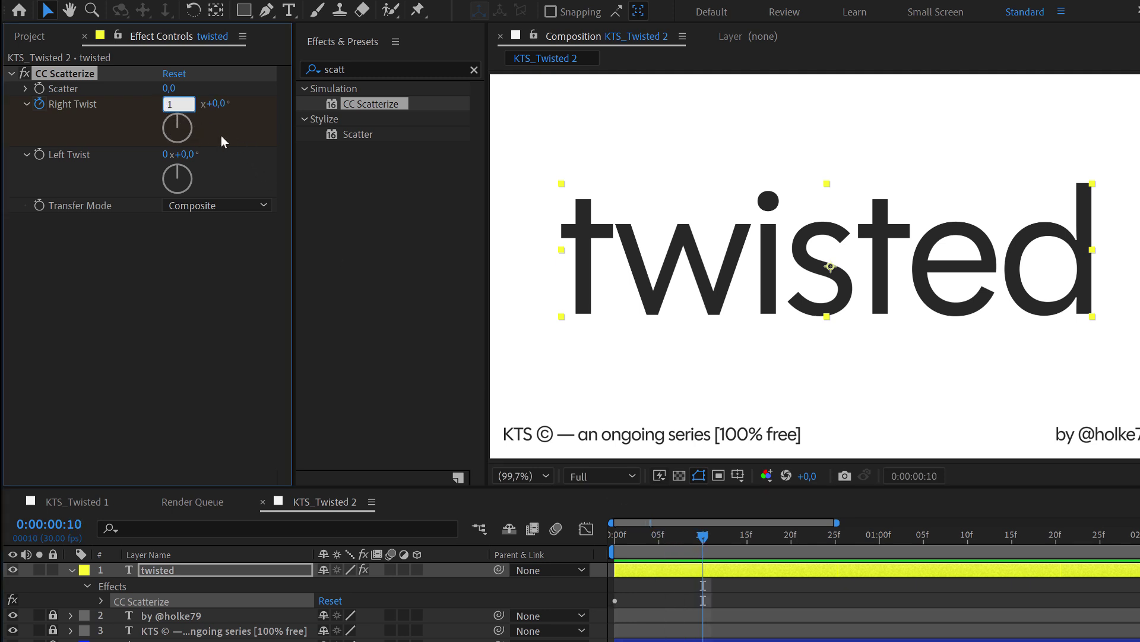
left_click(221, 135)
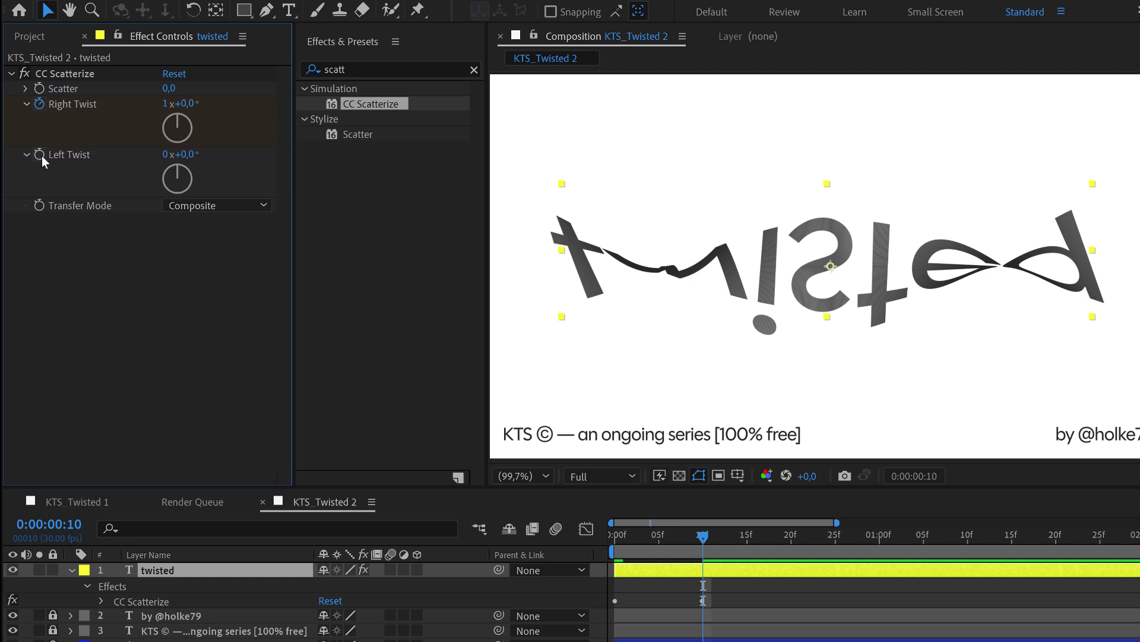
mouse_move(703, 536)
left_mouse_down()
mouse_move(624, 536)
mouse_move(702, 537)
left_mouse_up()
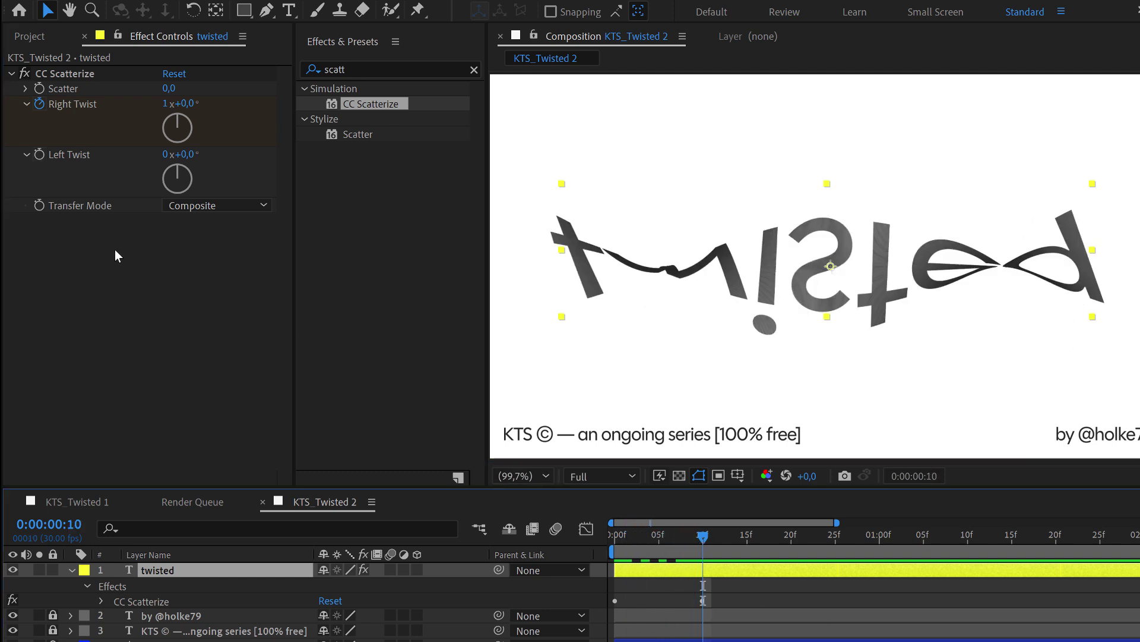
Keyframe Left Twist from 0 at frame 10 to 1 revolution at frame 20
left_click(39, 155)
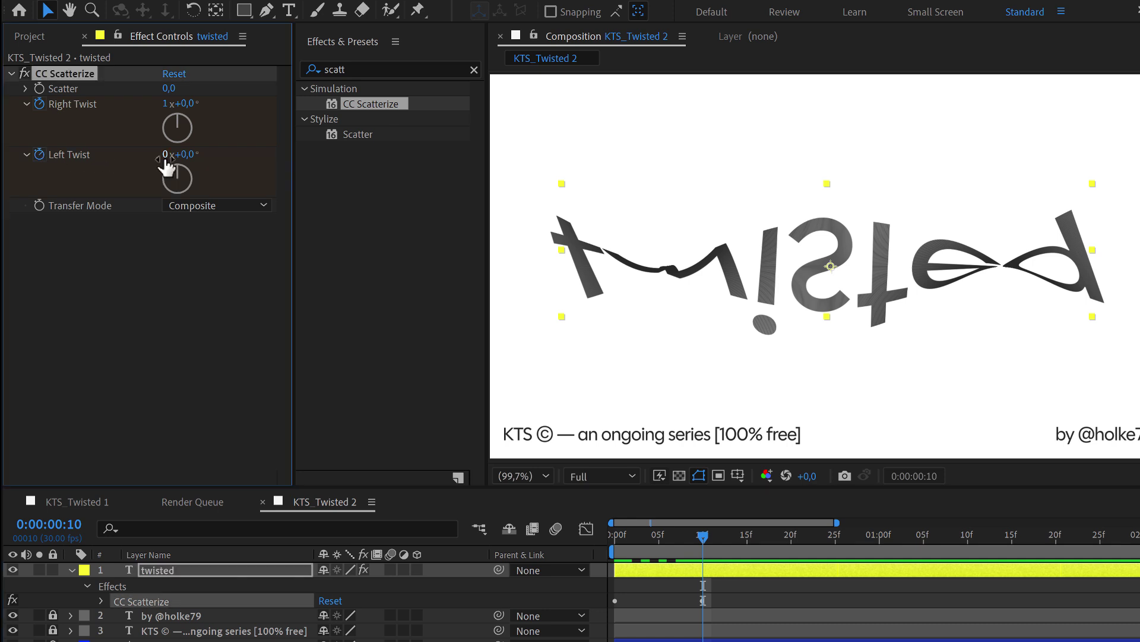
left_click_drag(711, 534, 781, 544)
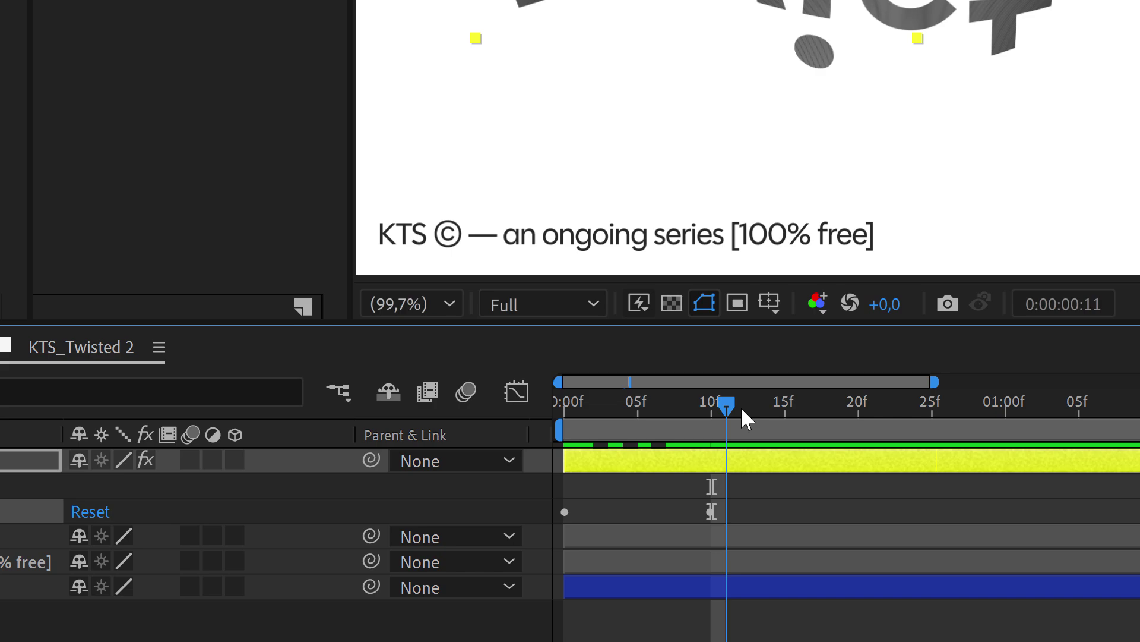
left_click_drag(841, 420, 855, 421)
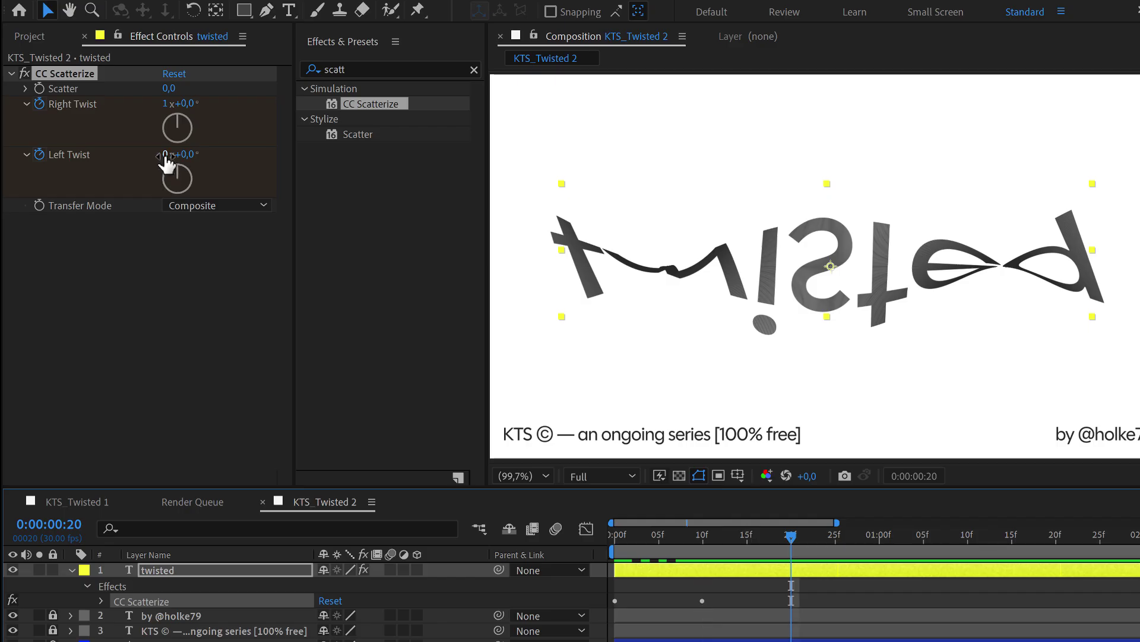
left_click(166, 156)
type("1")
left_click(167, 224)
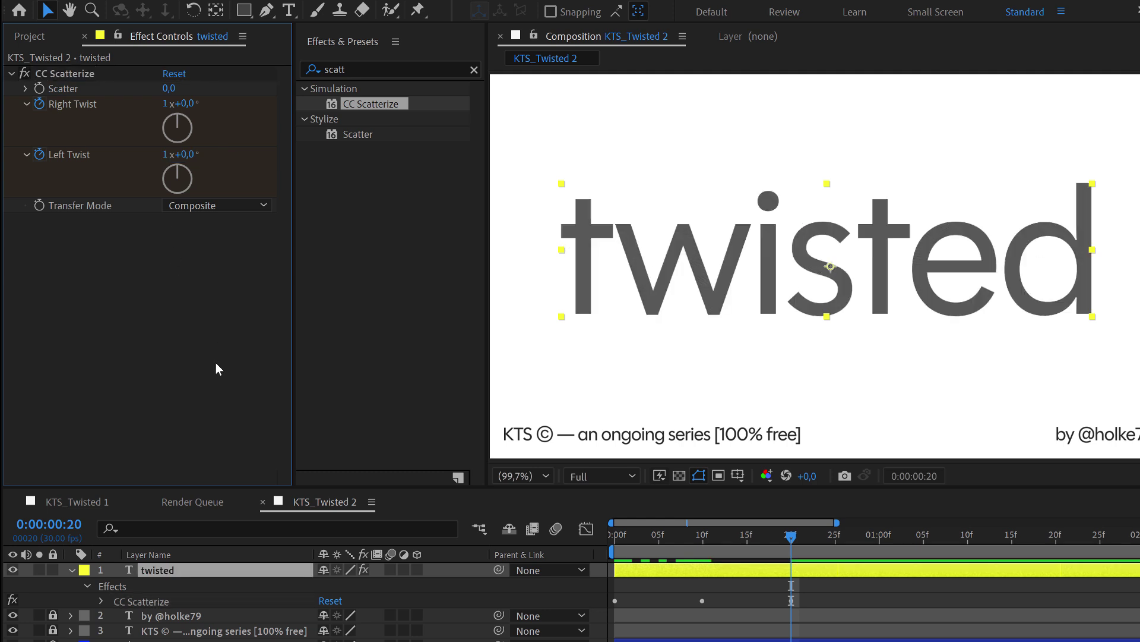
Scrub and RAM-preview the twist animation, stopping back at 0:00
left_click(618, 537)
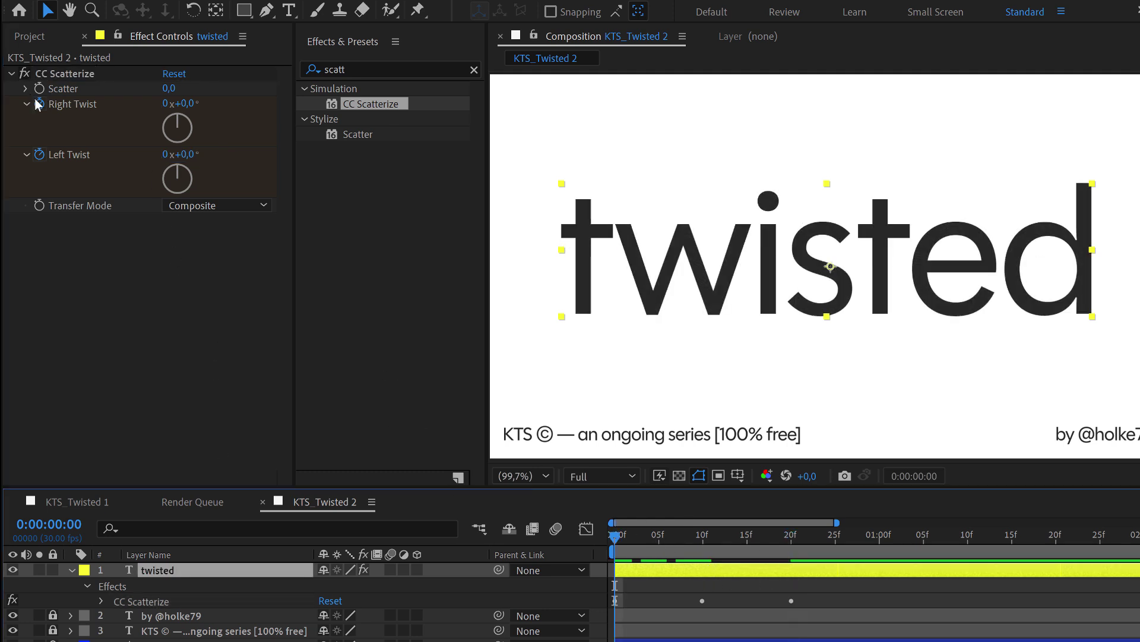
left_click_drag(621, 539, 702, 552)
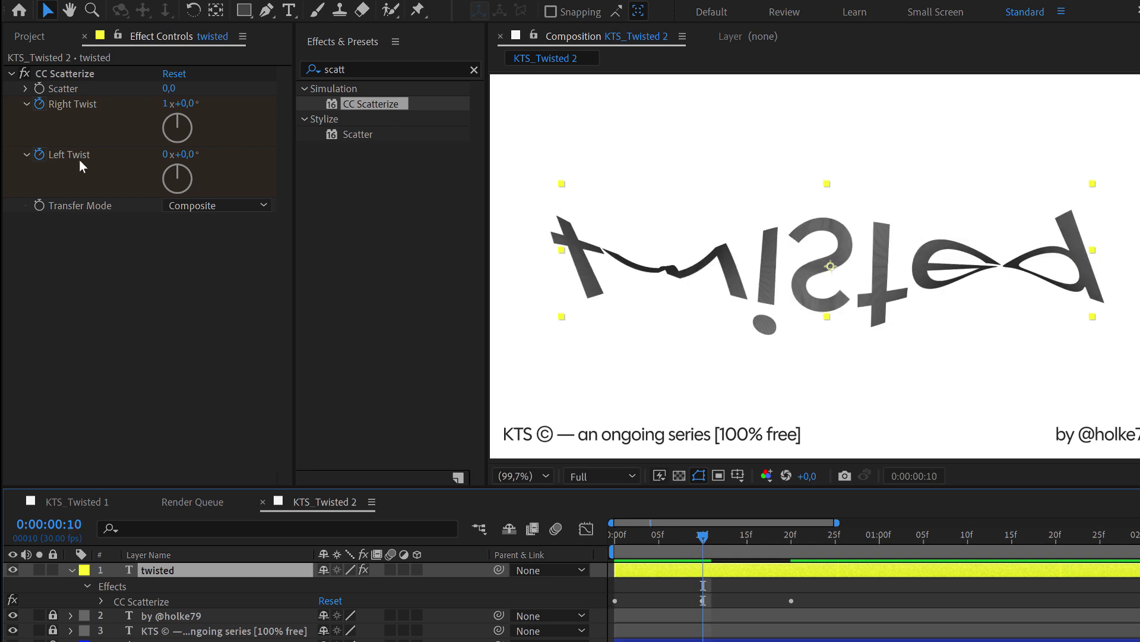
left_click_drag(718, 540, 842, 549)
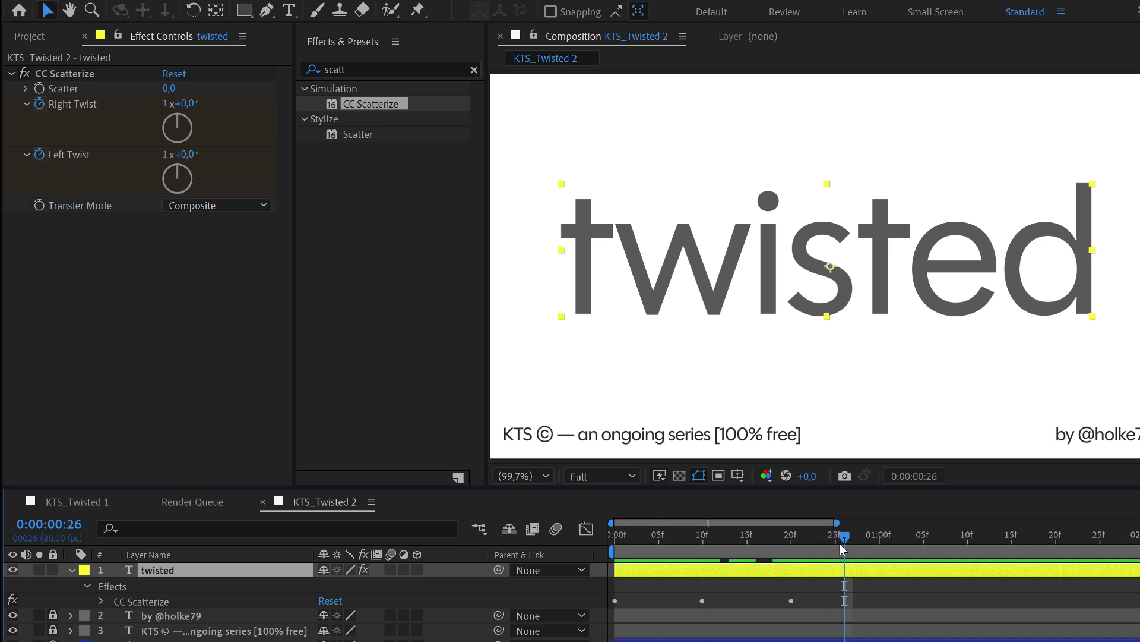
key("space")
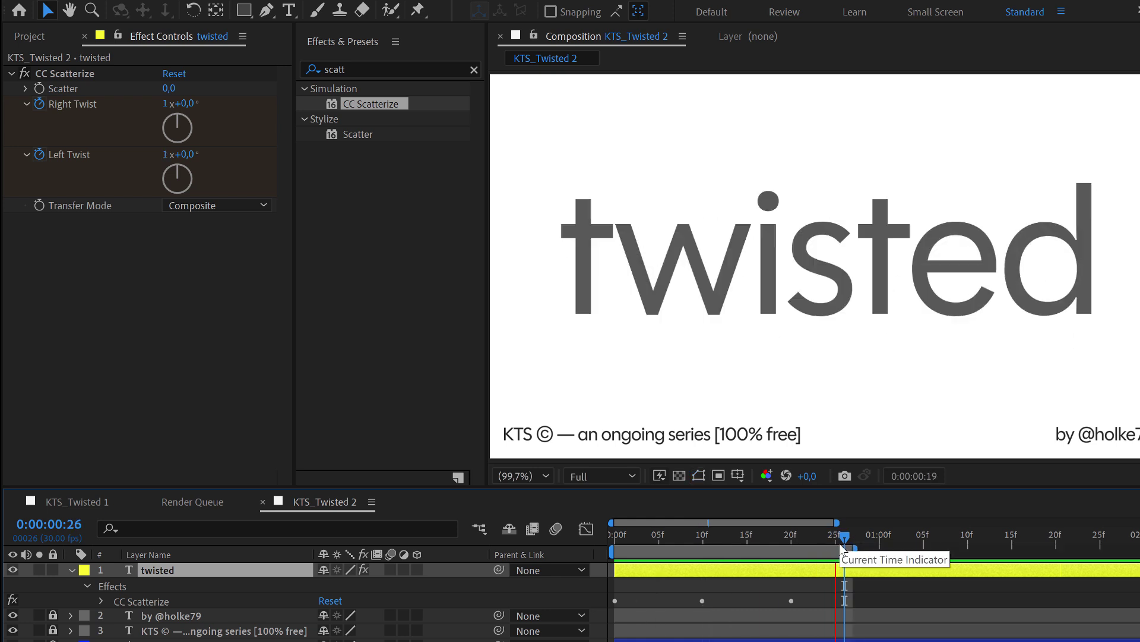
key("space")
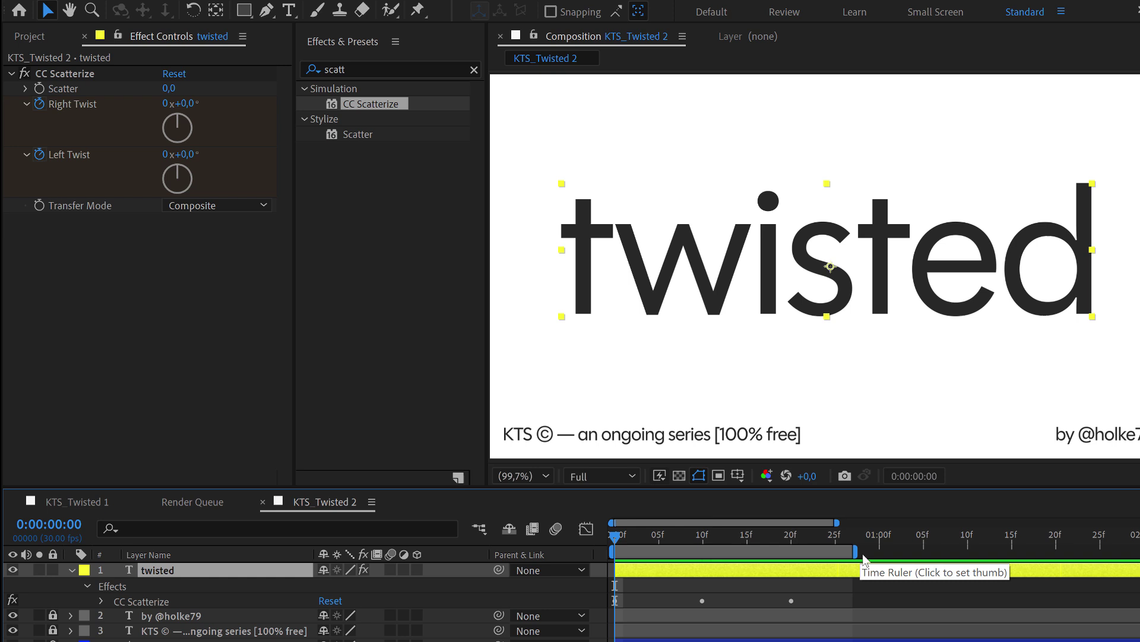
Extend the work area and stretch the four twist keyframes onto the 1 and 2 second marks
left_click_drag(855, 553, 1138, 552)
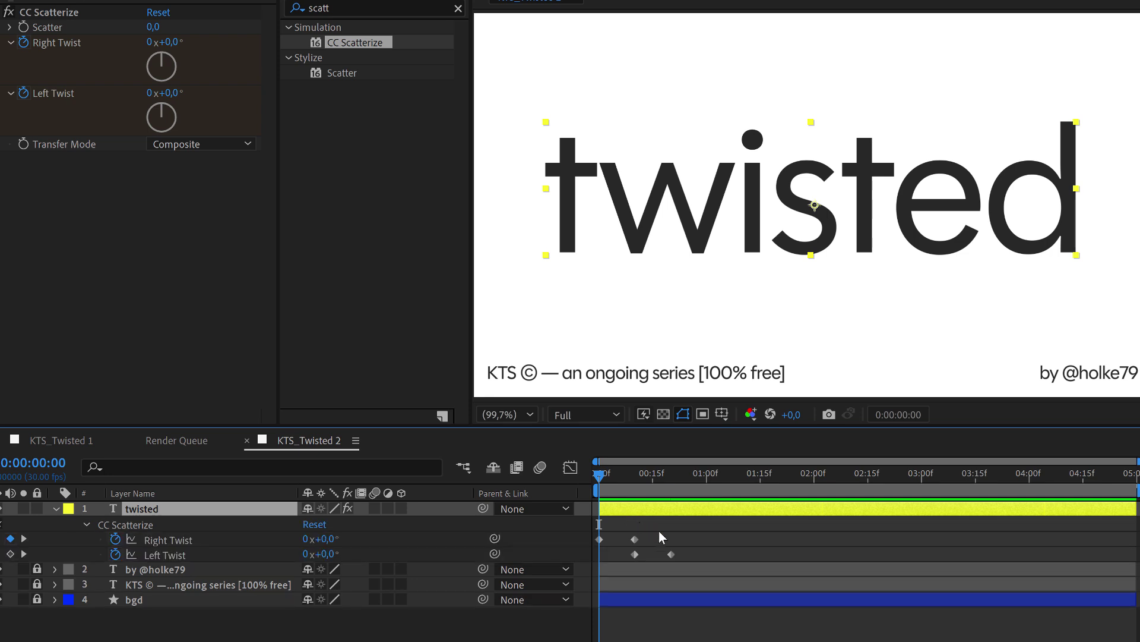
left_click_drag(682, 540, 588, 562)
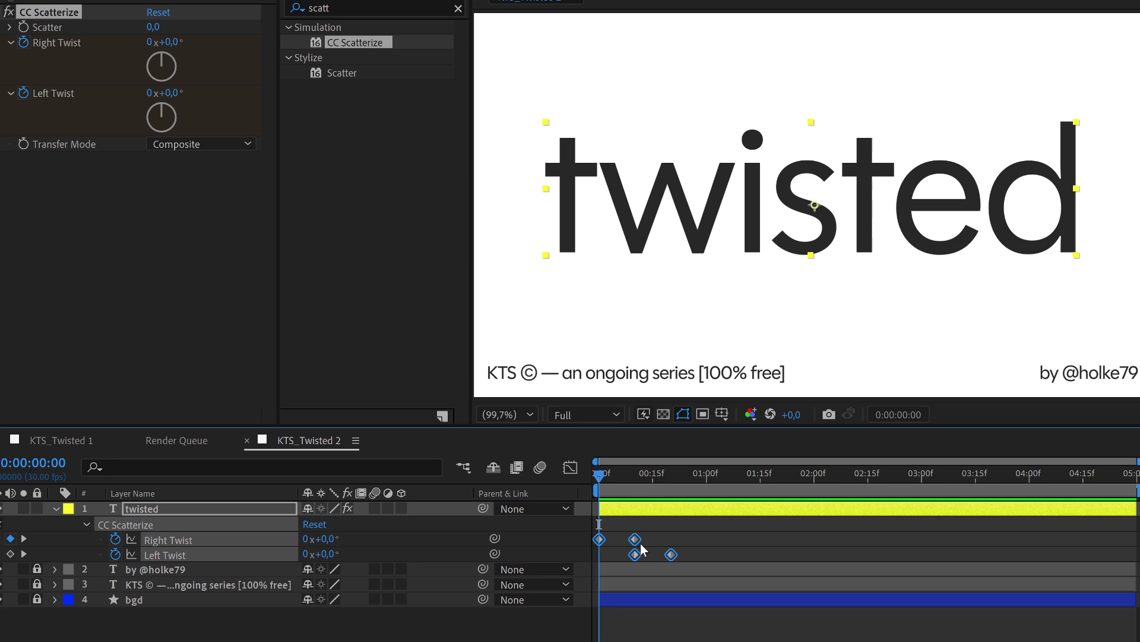
left_click_drag(712, 525, 593, 561)
mouse_move(672, 557)
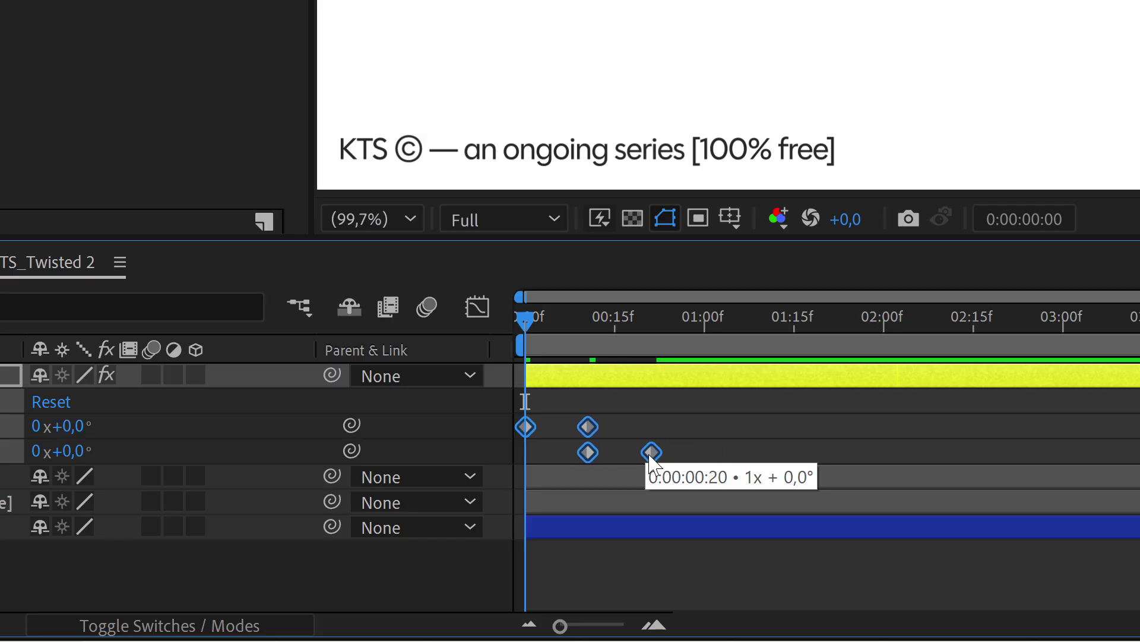
left_click_drag(652, 456, 881, 453)
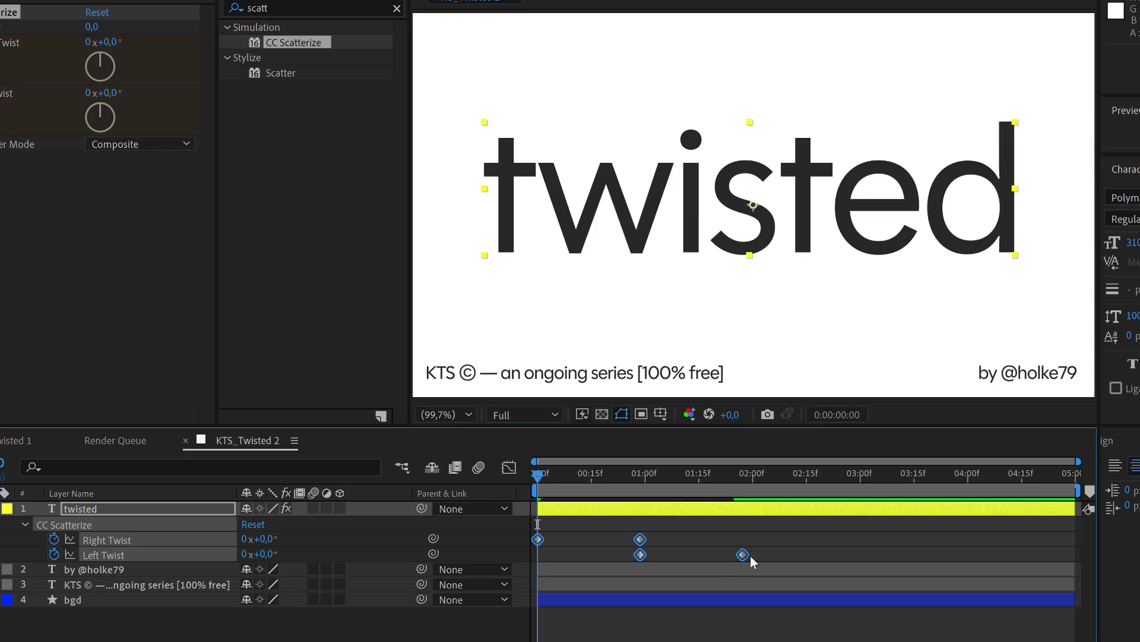
left_click_drag(750, 554, 750, 556)
Scrub to check the slower twist, then select the first Right Twist and last Left Twist keyframes
left_click(593, 554)
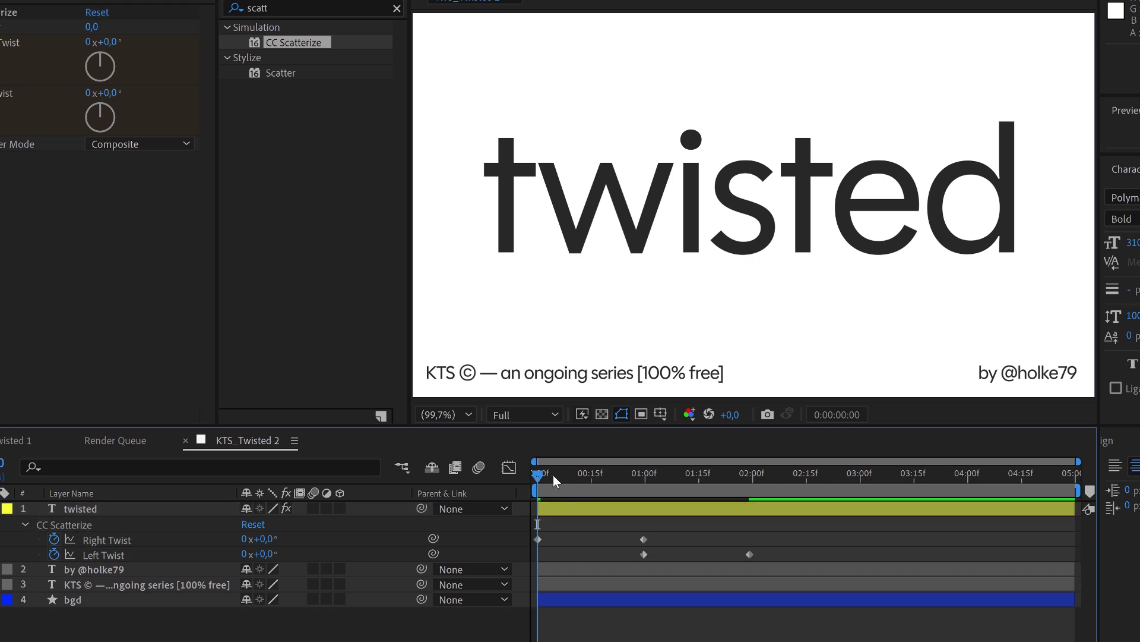
left_click_drag(554, 475, 558, 526)
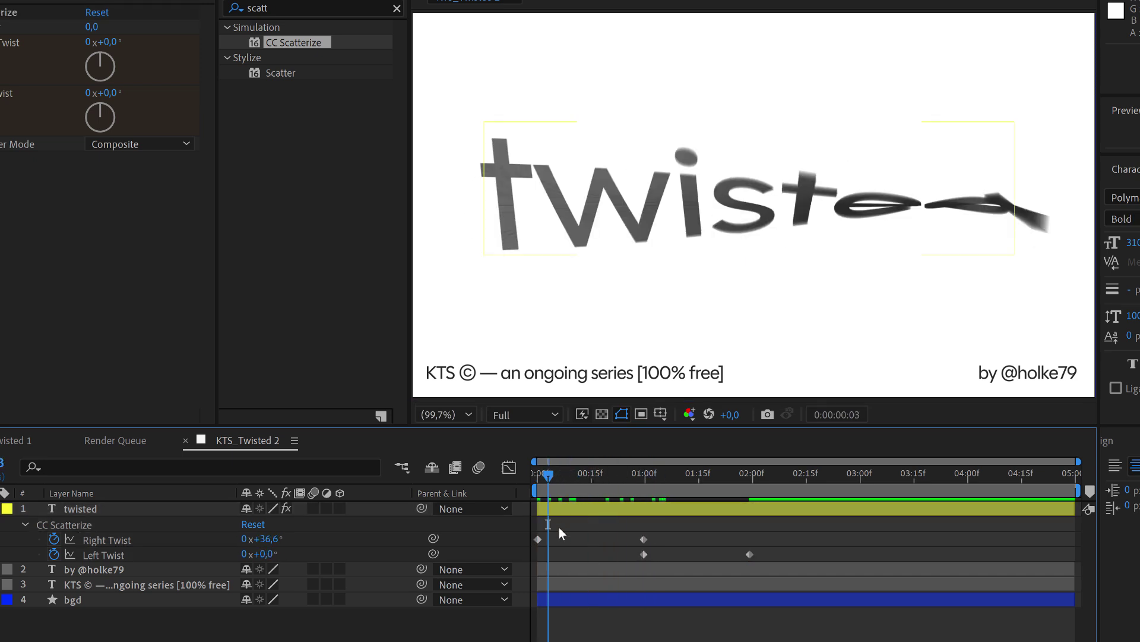
left_click(541, 538)
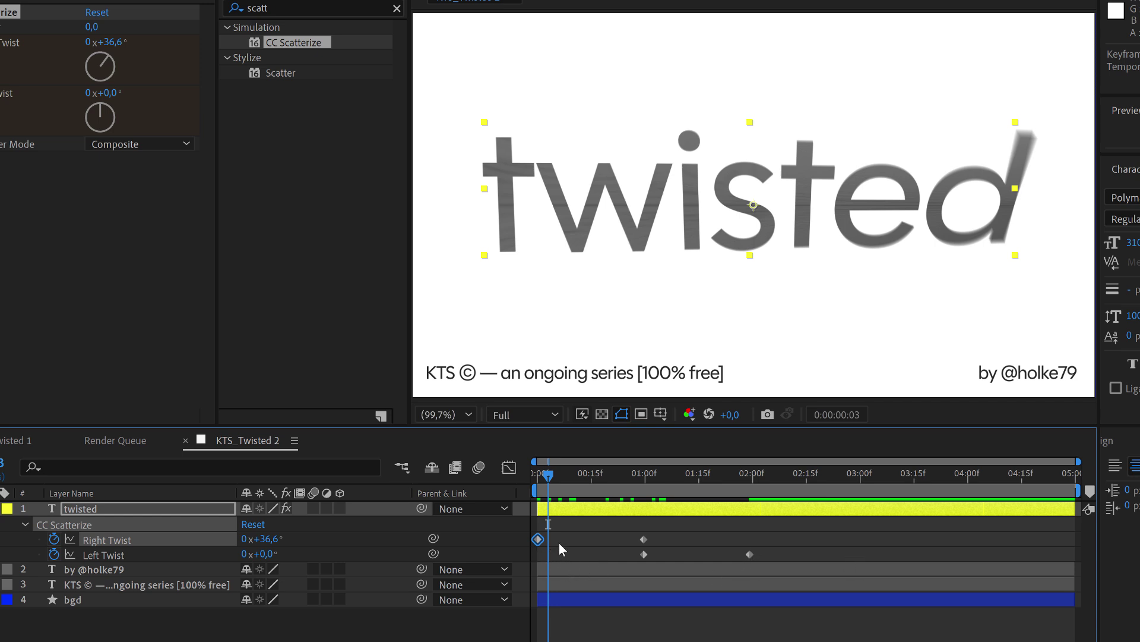
left_click(750, 554, "shift")
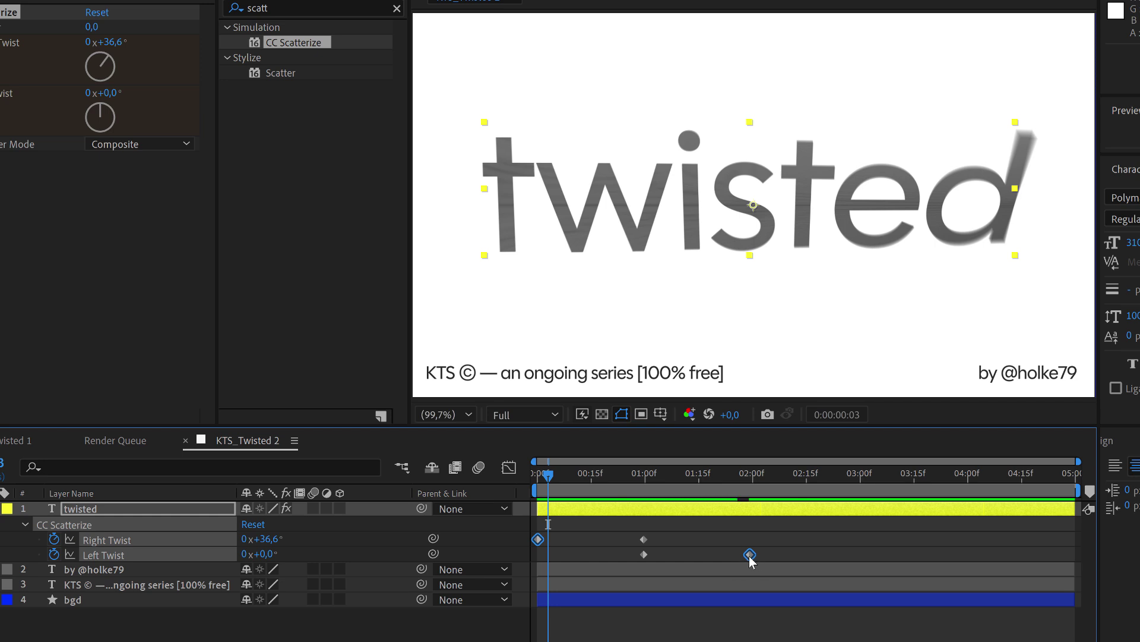
Apply Easy Ease to the first Right Twist and last Left Twist keyframes
right_click(752, 557)
mouse_move(773, 554)
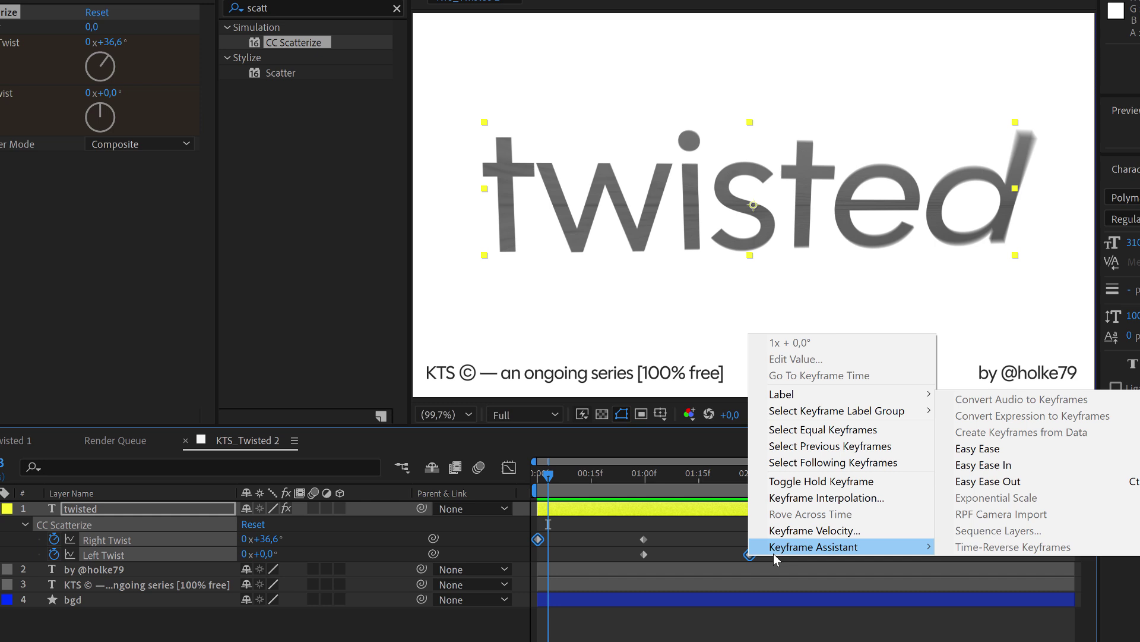
left_click(996, 449)
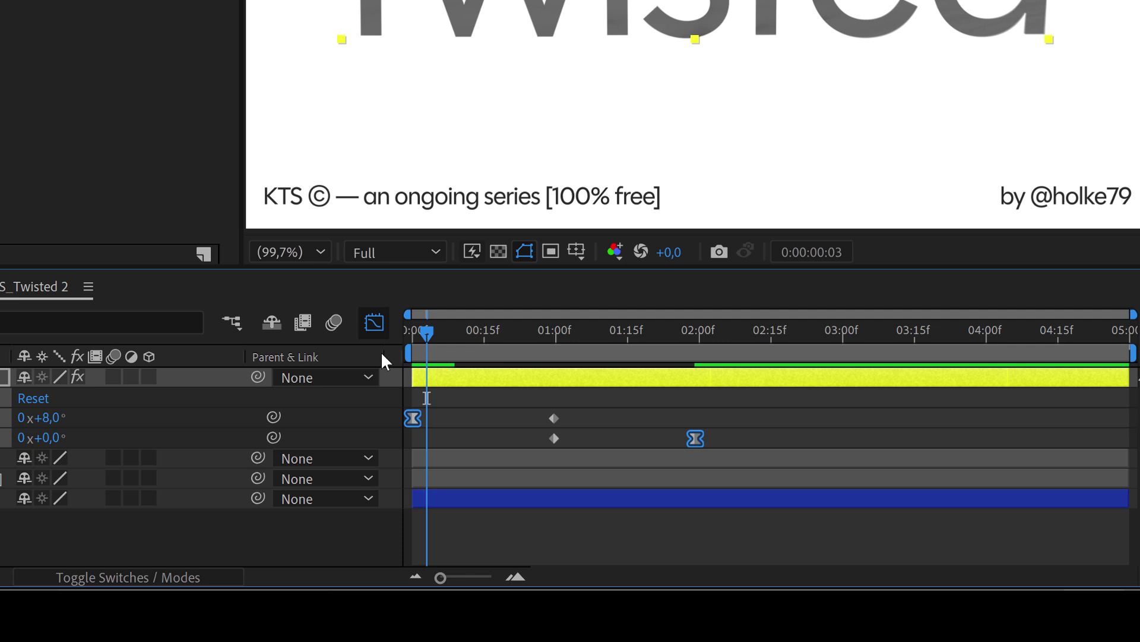
Fit the twist keyframes in the Graph Editor and lengthen the ease into the final Left Twist keyframe
left_click(757, 418)
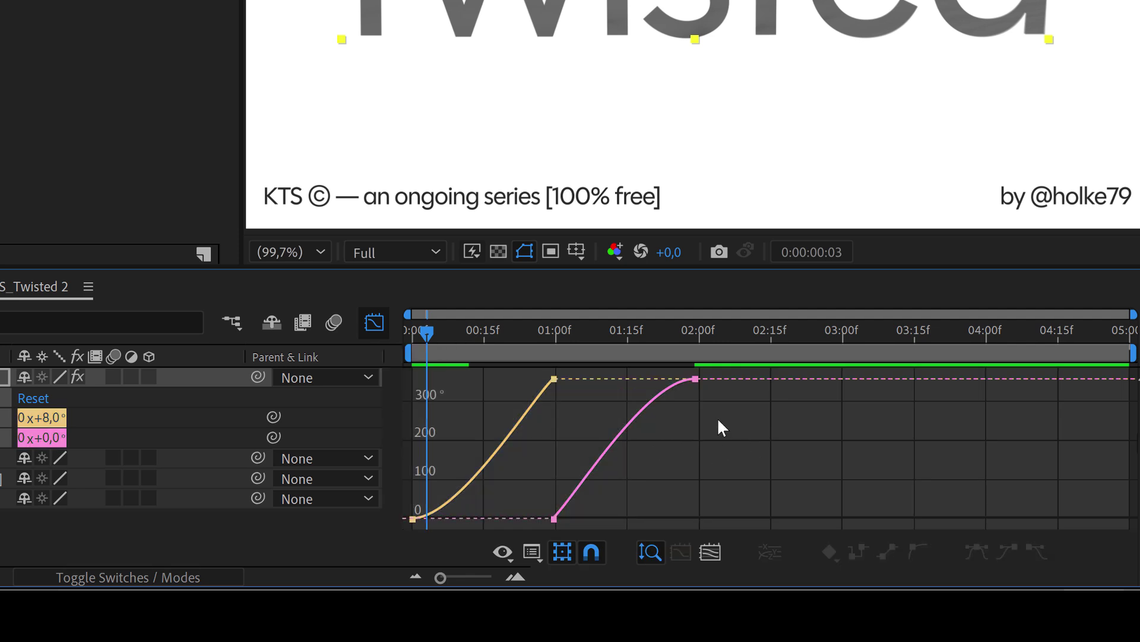
left_click_drag(717, 417, 666, 376)
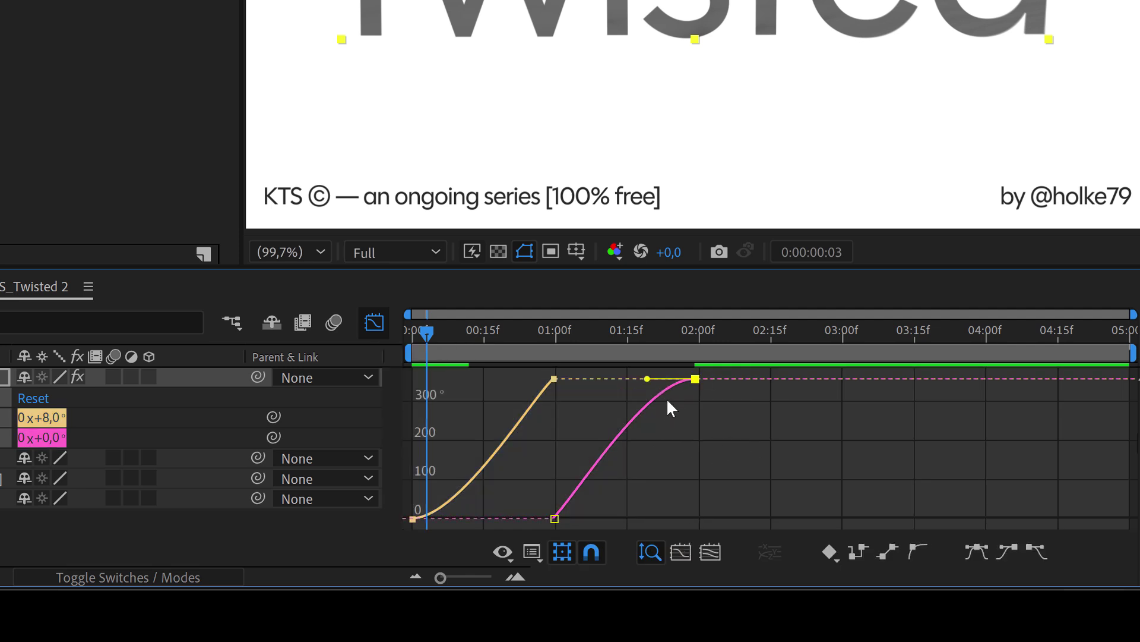
left_click_drag(384, 535, 386, 543)
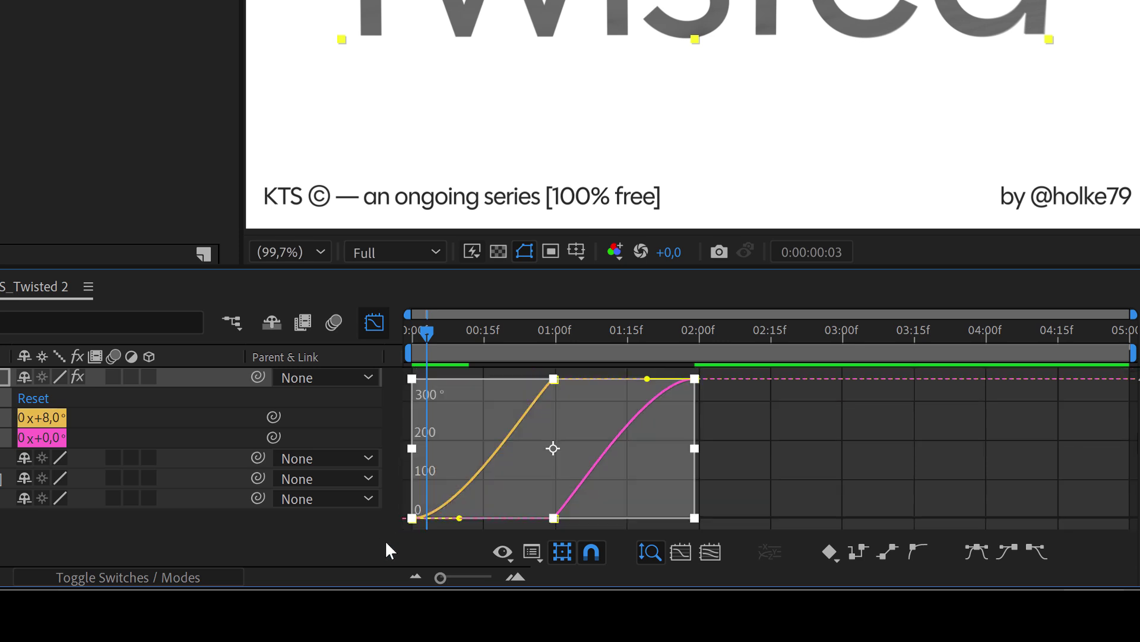
left_click(709, 552)
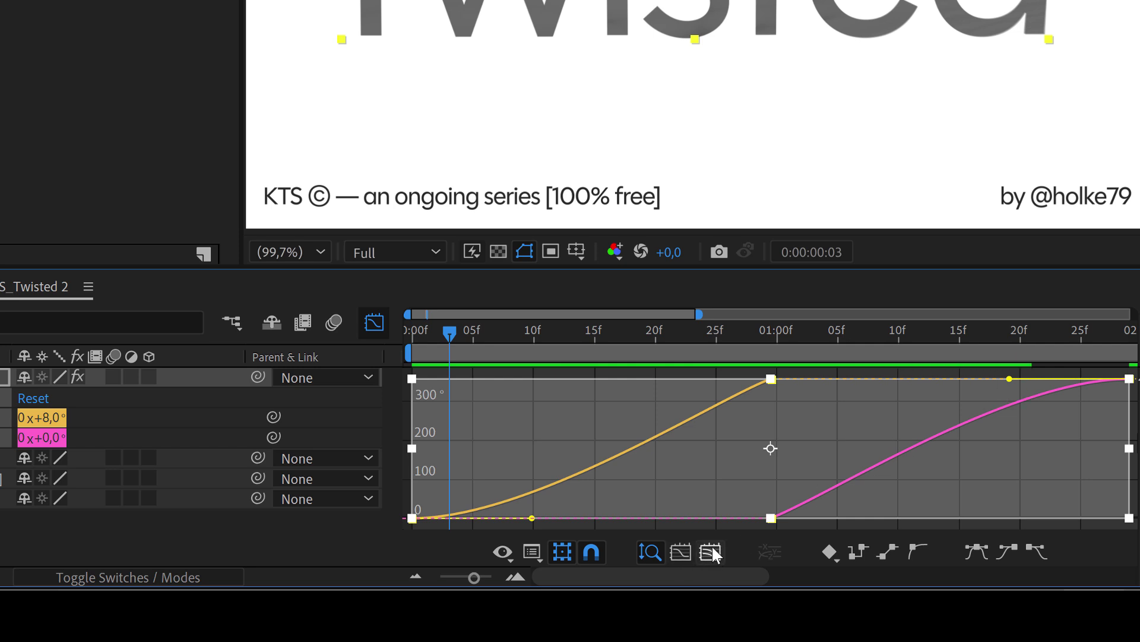
left_click_drag(1009, 378, 821, 379)
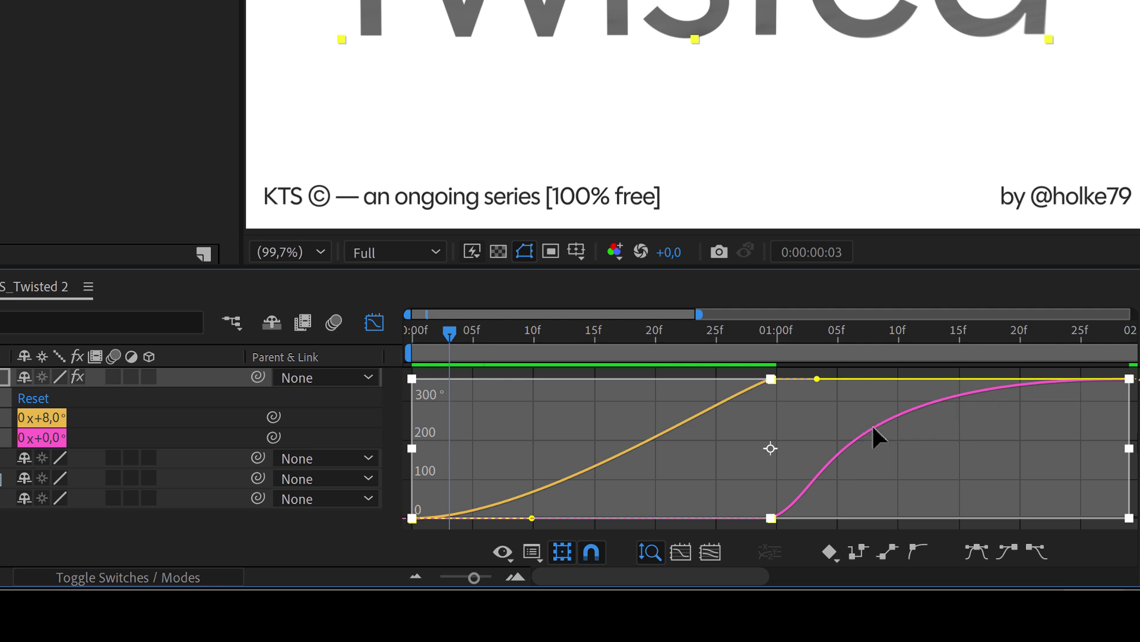
mouse_move(416, 510)
left_mouse_down()
mouse_move(445, 504)
mouse_move(455, 518)
mouse_move(399, 509)
left_mouse_up()
Drag the first Right Twist handle so the twist starts slowly and accelerates
left_click(433, 525)
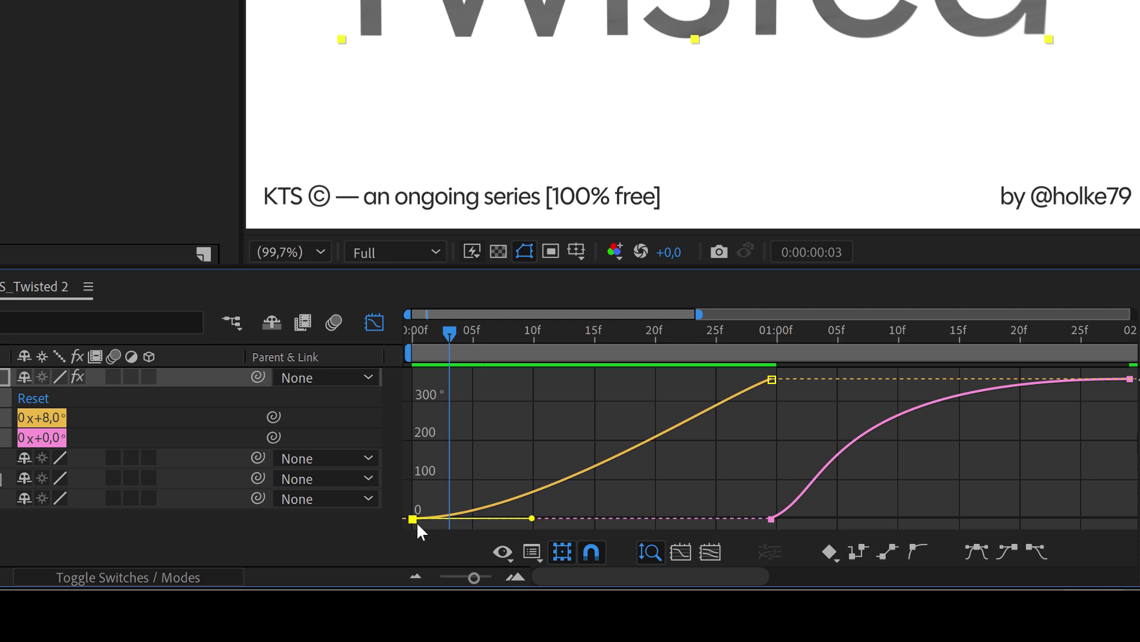
left_click(426, 524)
left_click(442, 516)
left_click_drag(532, 519, 764, 512)
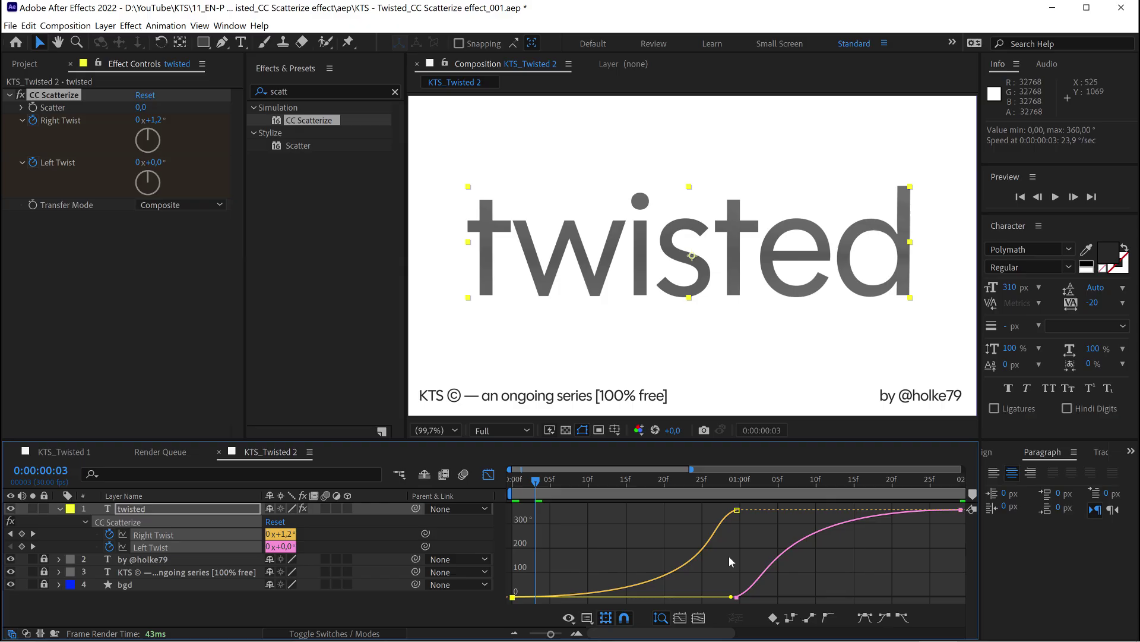
Preview the eased animation and stop at frame 20, where Right Twist reads 88.4°
key("space")
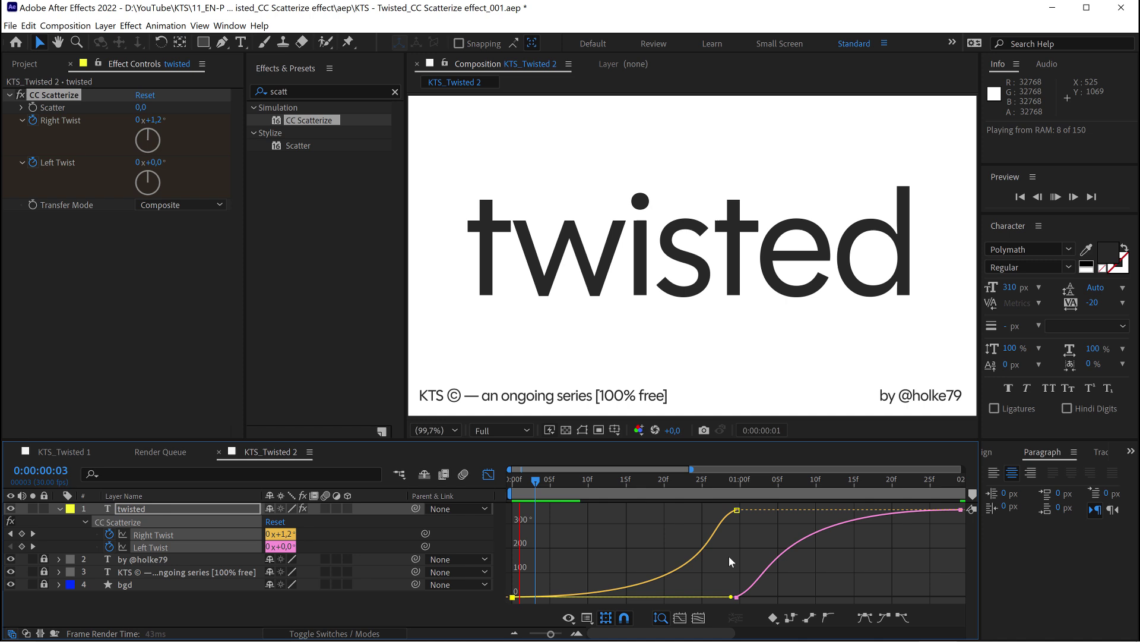
key("minus")
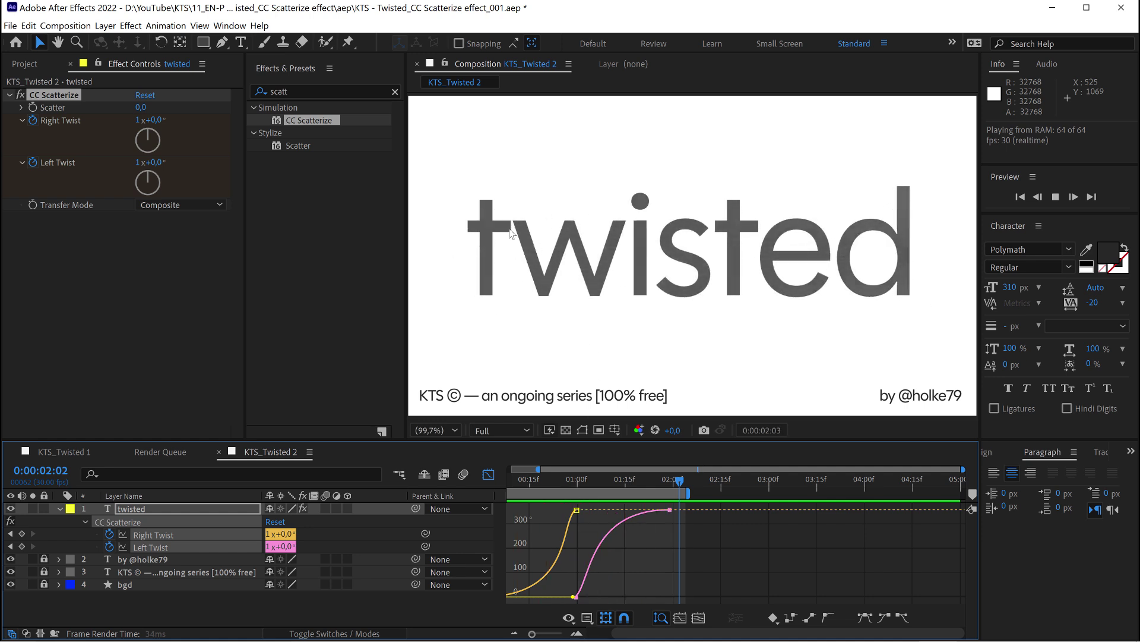
key("space")
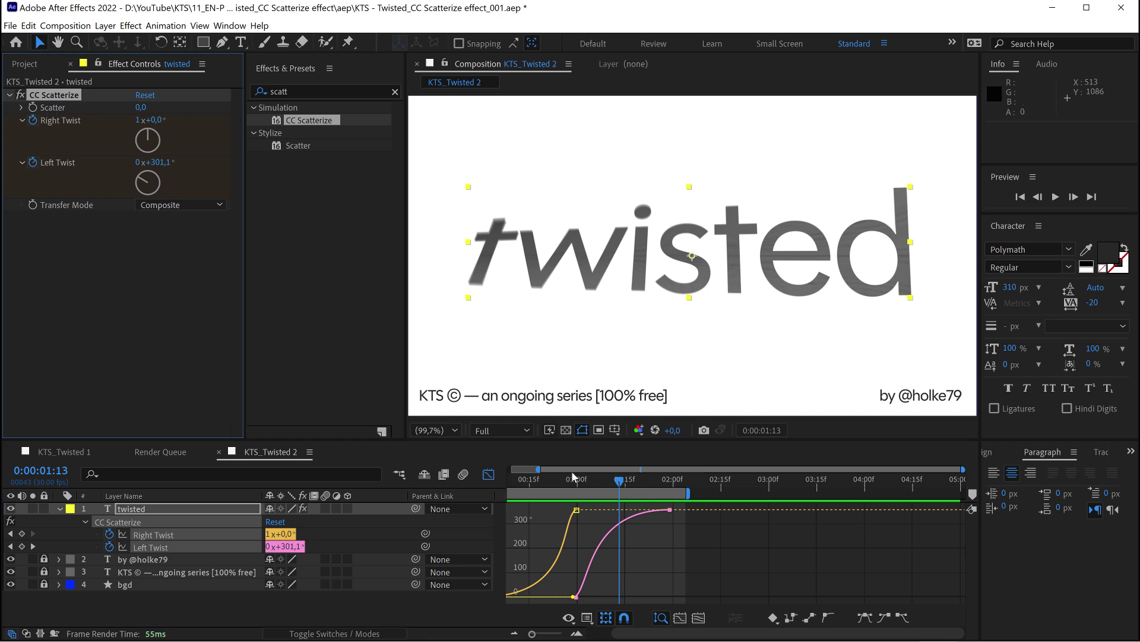
left_click(547, 481)
mouse_move(547, 484)
left_mouse_down()
mouse_move(580, 486)
mouse_move(536, 486)
mouse_move(546, 484)
left_mouse_up()
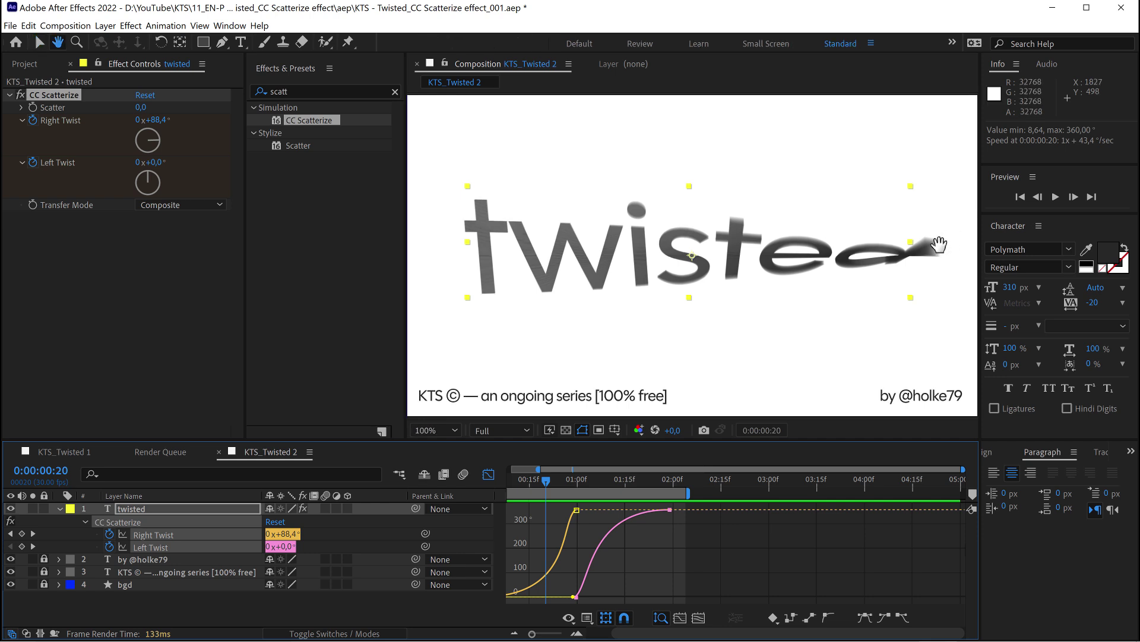
Zoom the viewer to 200% to inspect the warped letters, then return to 100% and recenter
key("h")
left_click_drag(947, 237, 766, 282)
key("v")
key("period")
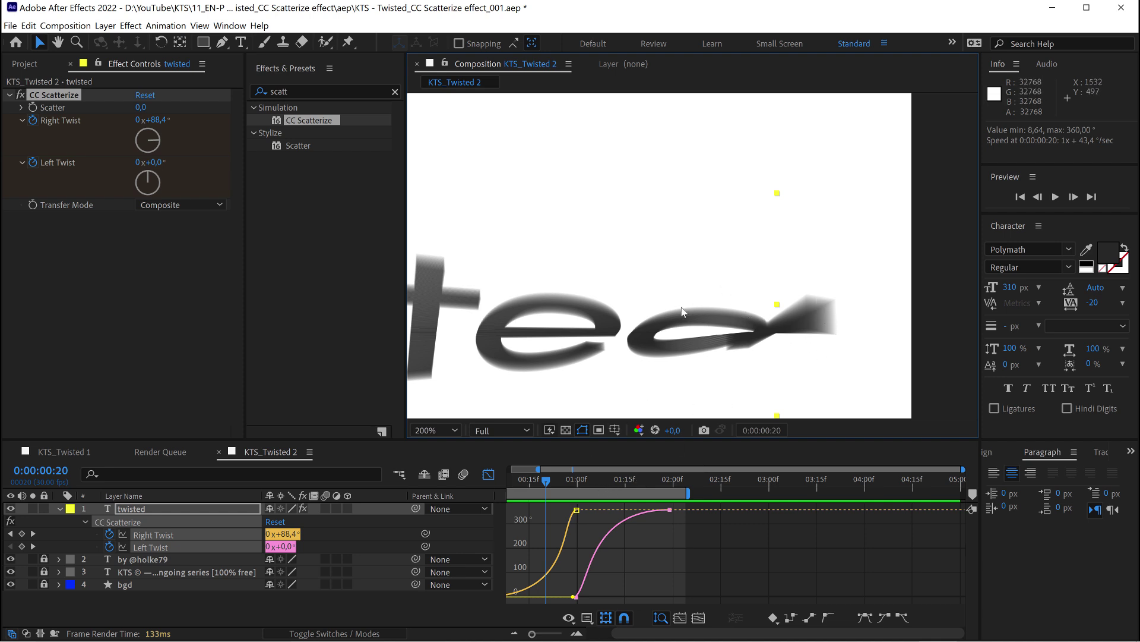
key("comma")
key("h")
left_click_drag(633, 303, 720, 279)
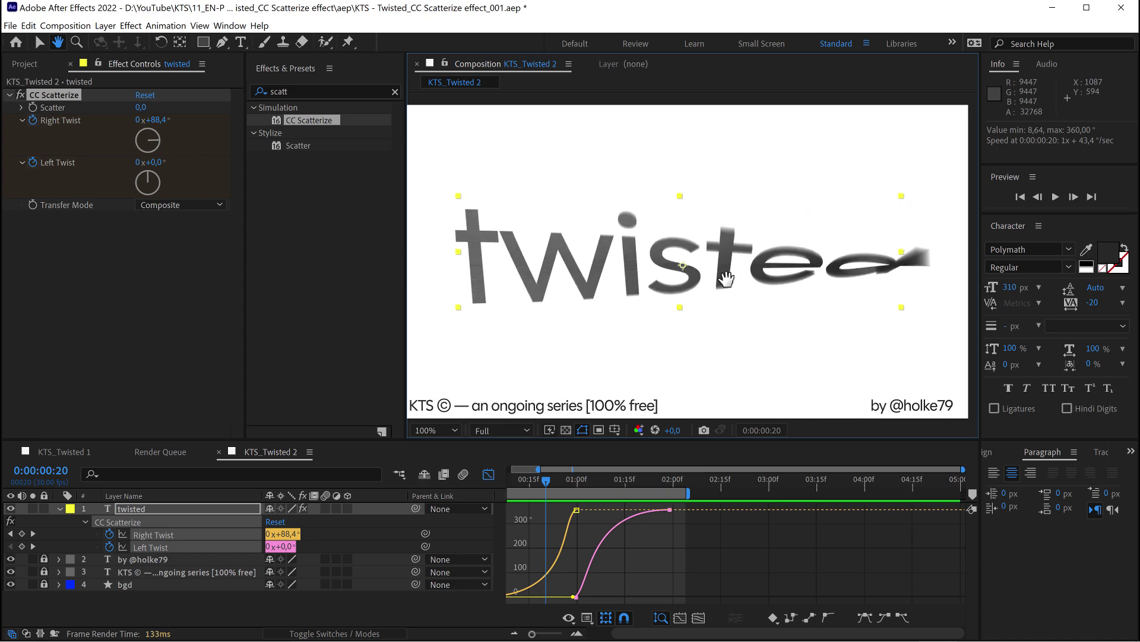
key("v")
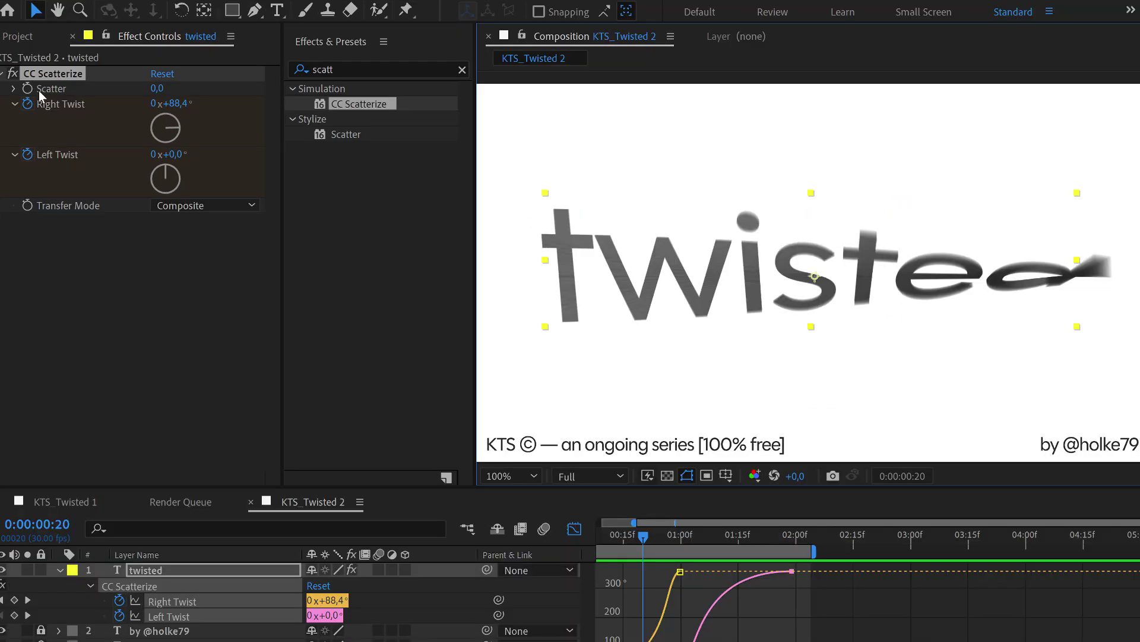
Set CC Scatterize Scatter to 18.0, try Screen and Add transfer modes, then settle on Composite
left_click_drag(156, 88, 172, 89)
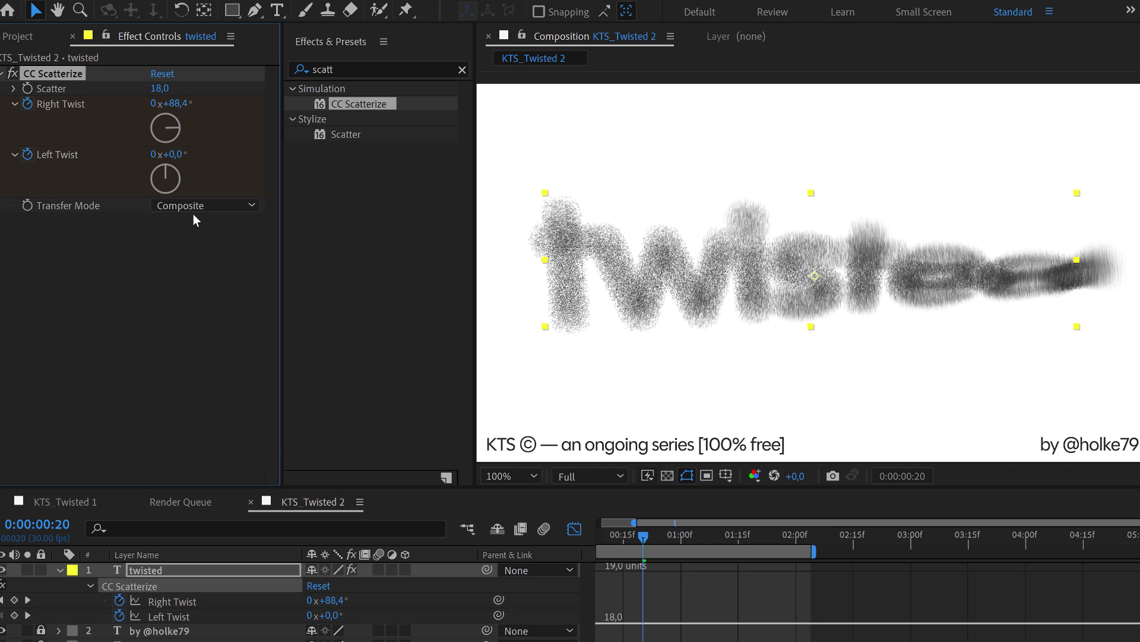
left_click(178, 208)
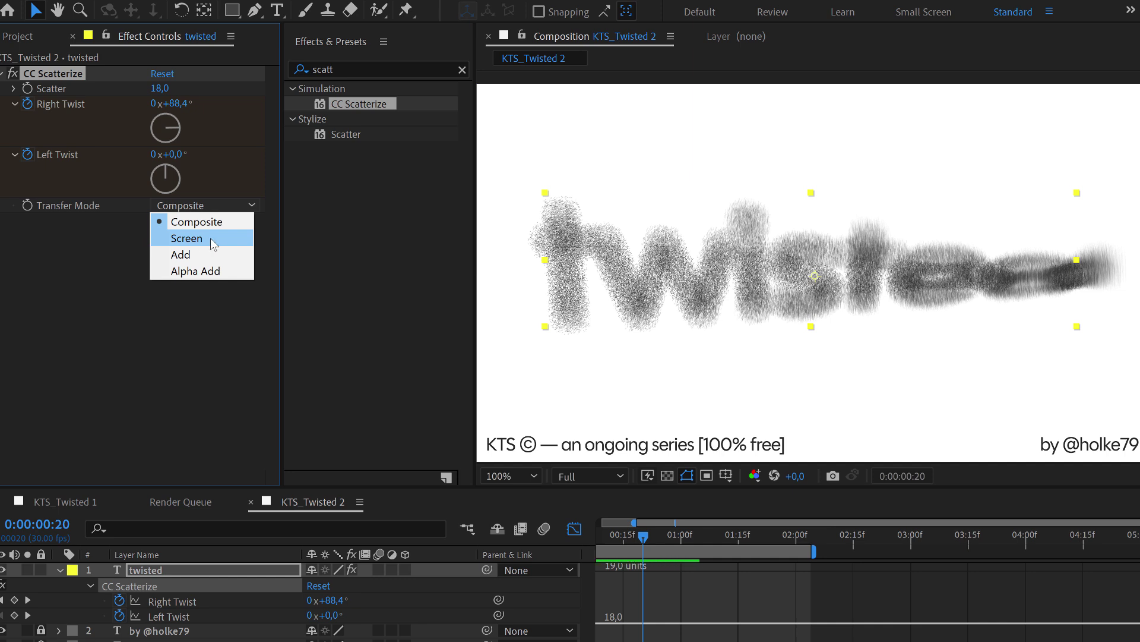
left_click(212, 238)
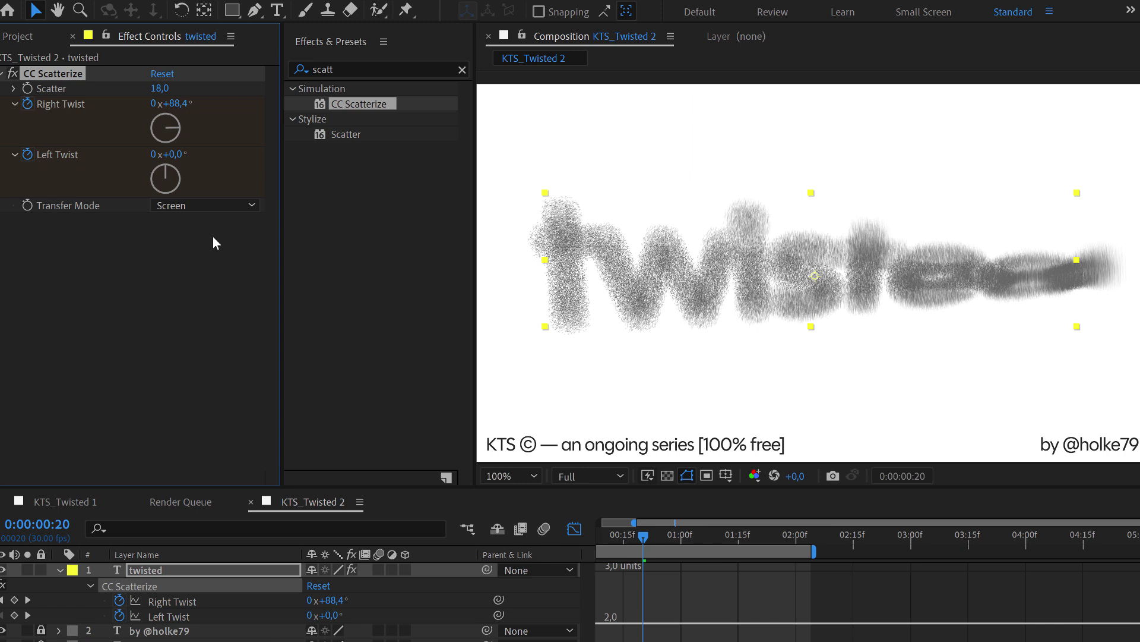
left_click(211, 205)
left_click(209, 255)
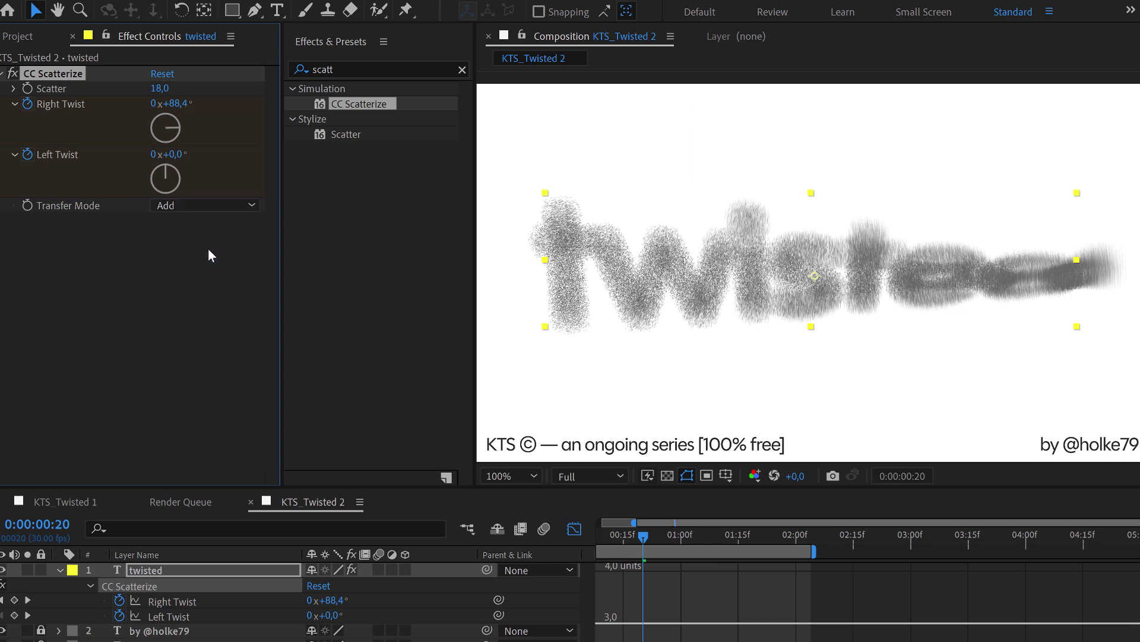
left_click(208, 209)
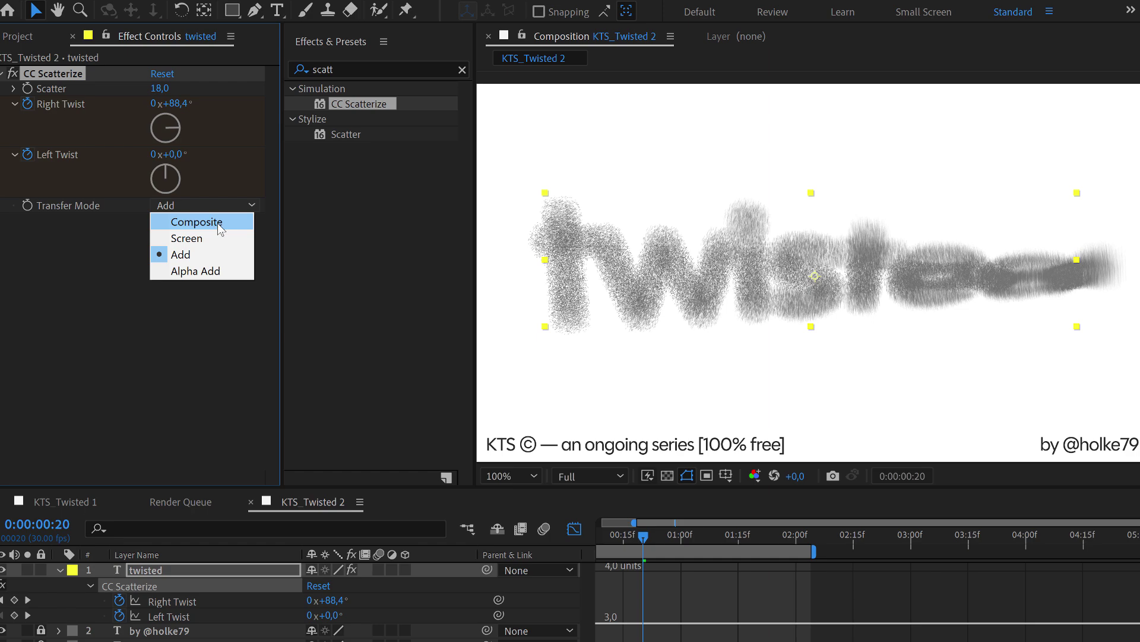
left_click(219, 229)
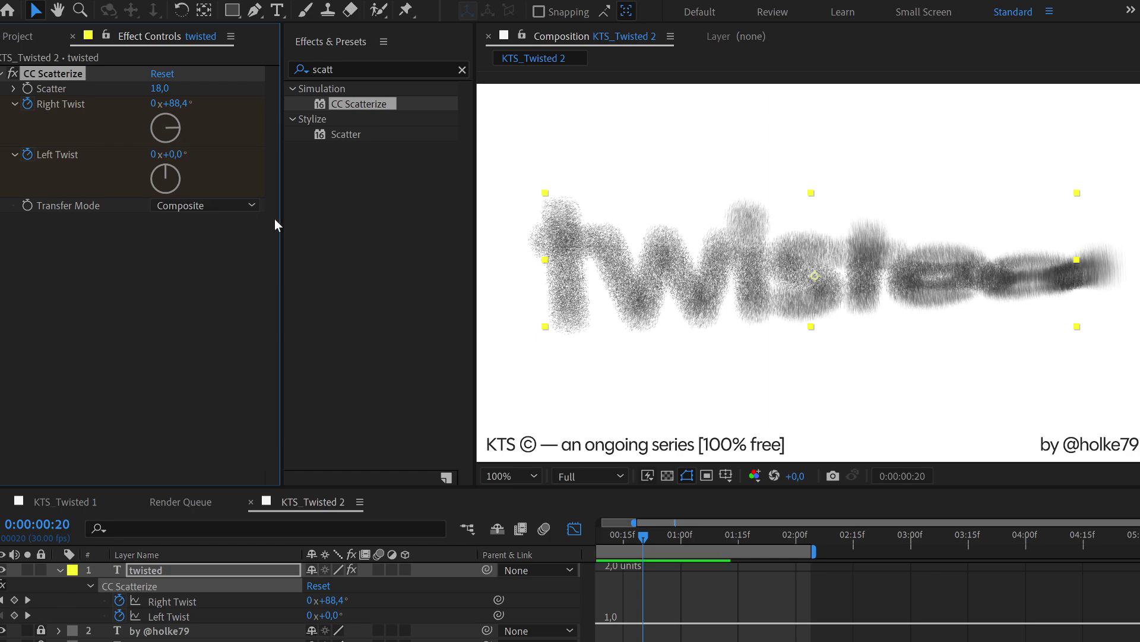
key("space")
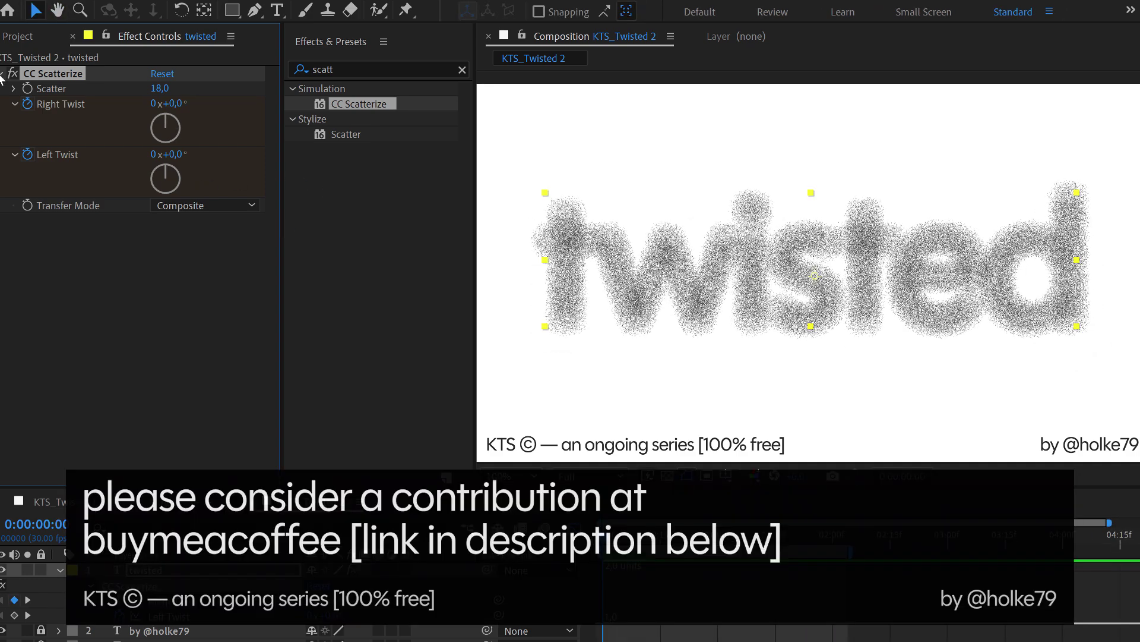
Add Fast Box Blur to the 'twisted' layer with a Blur Radius of 2.0
left_click(2, 75)
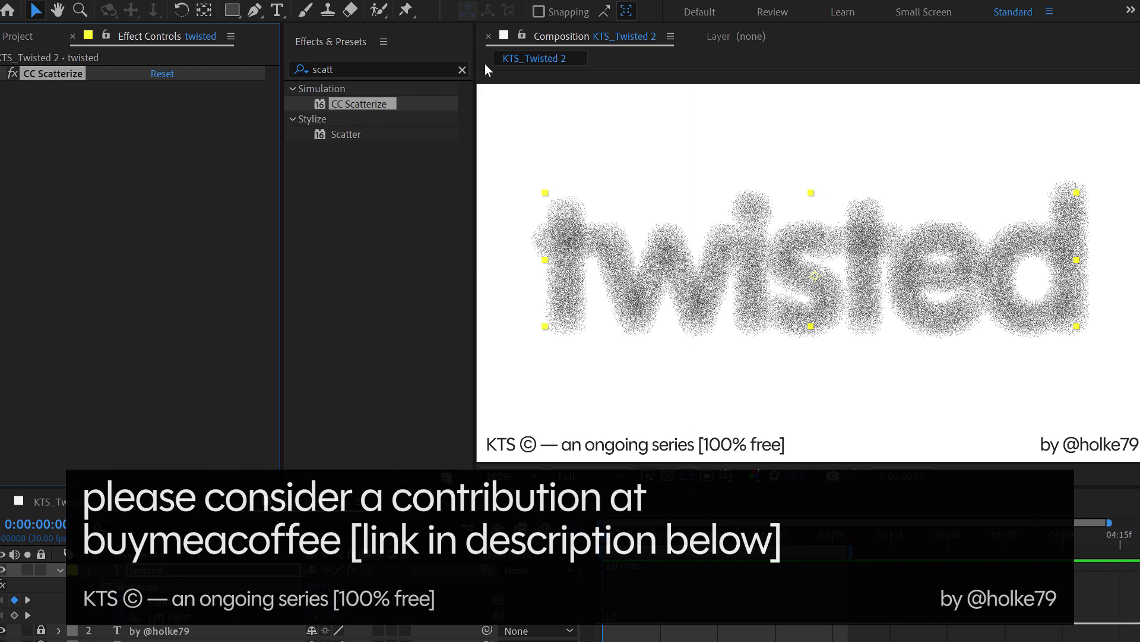
left_click(463, 69)
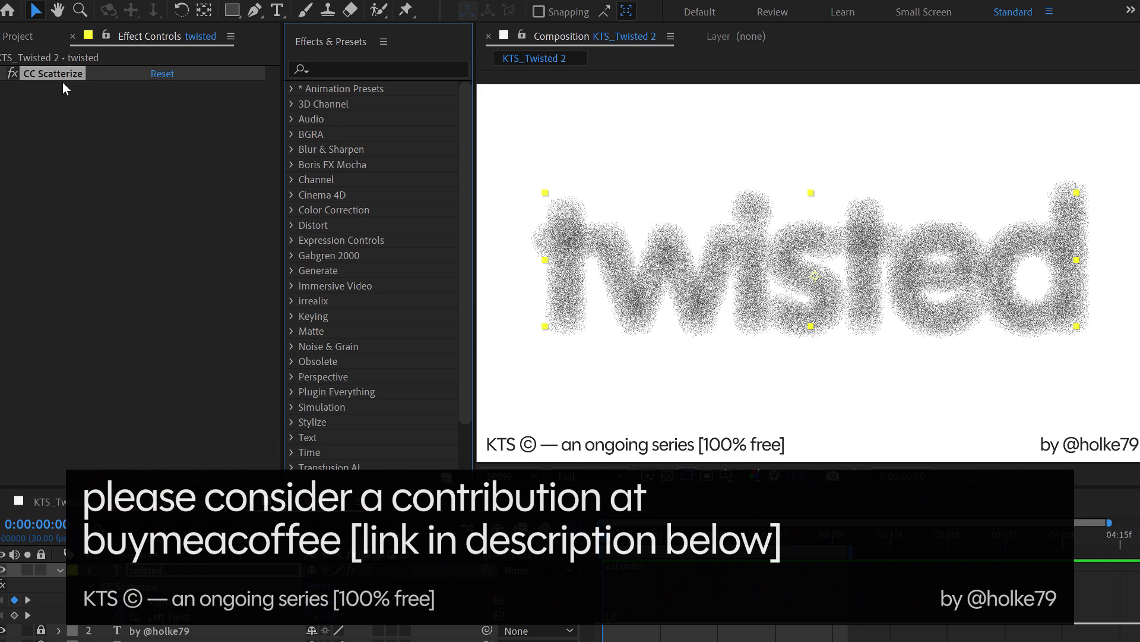
left_click(352, 66)
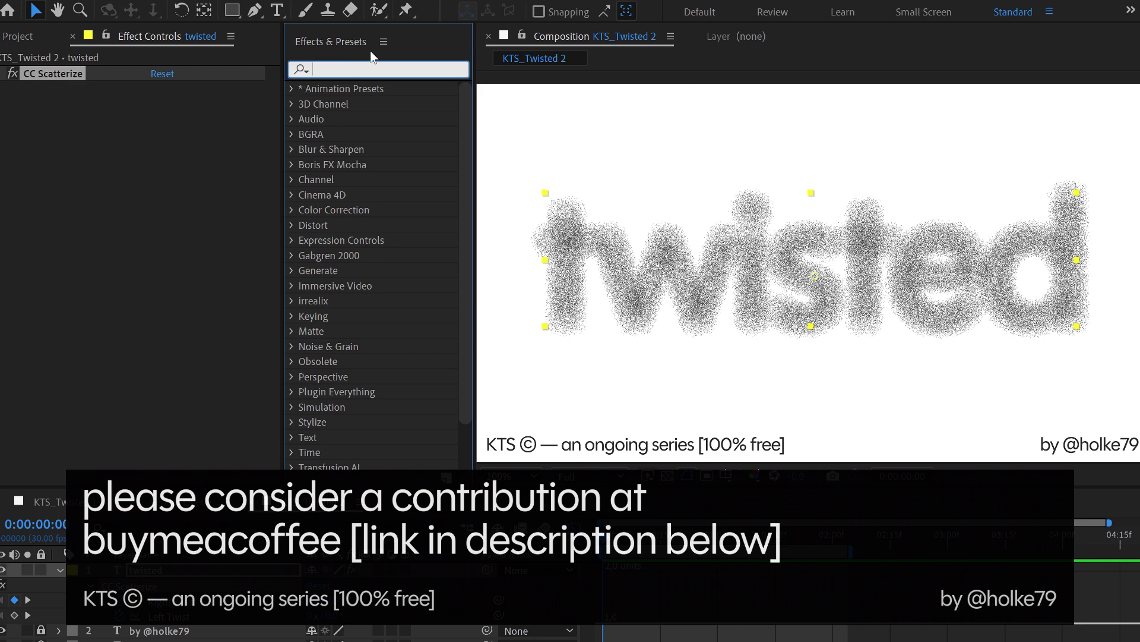
type("fast")
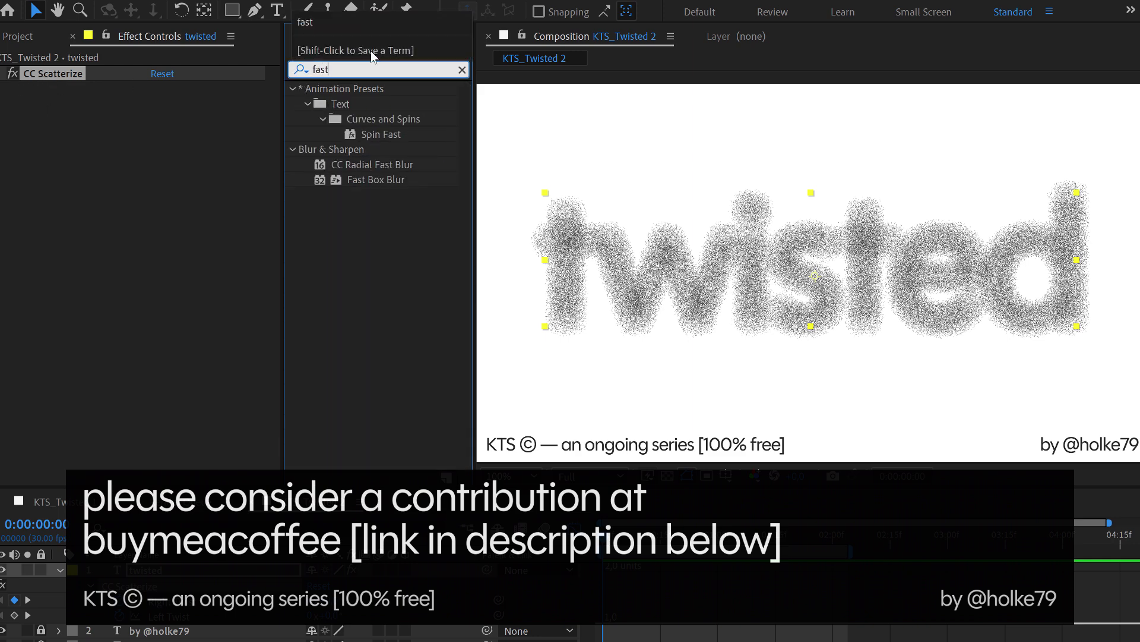
left_click_drag(370, 179, 220, 572)
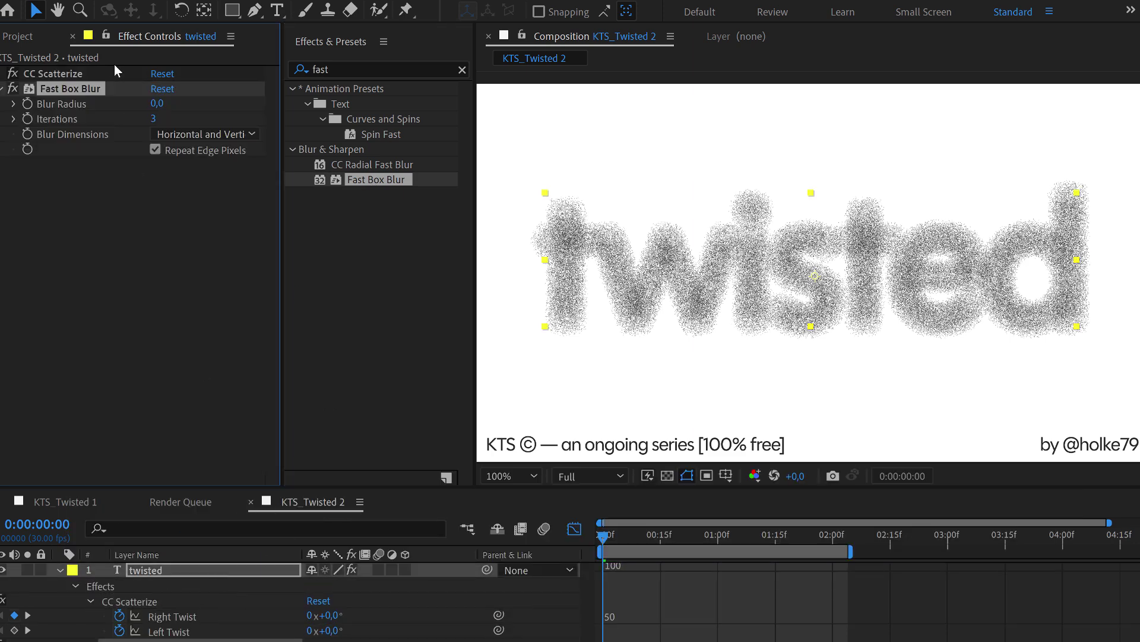
type("2")
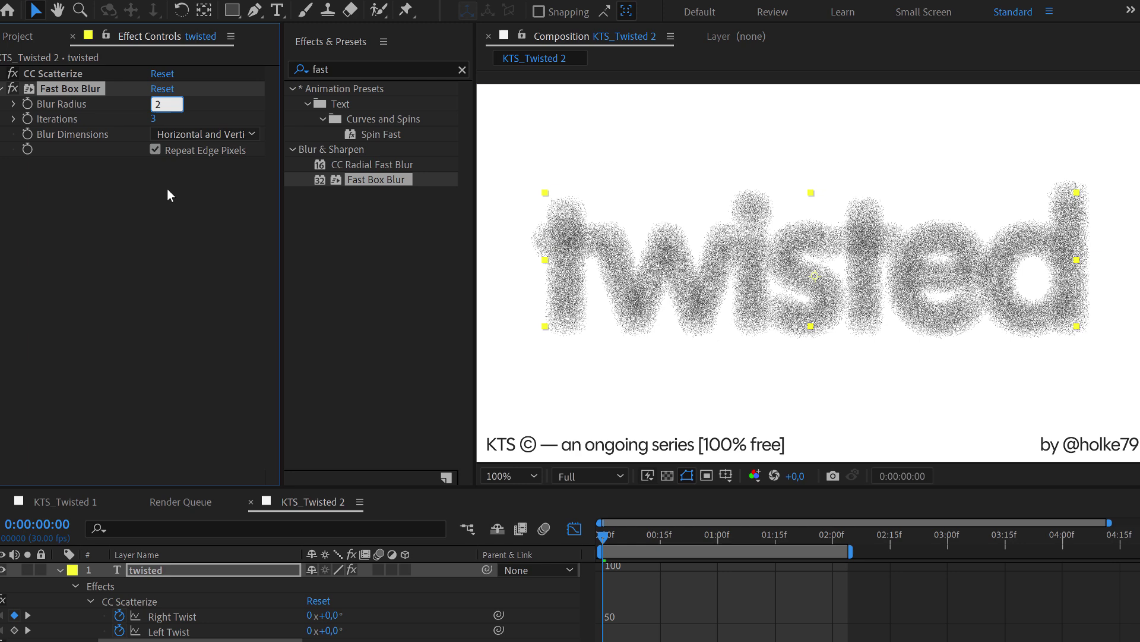
key("Return")
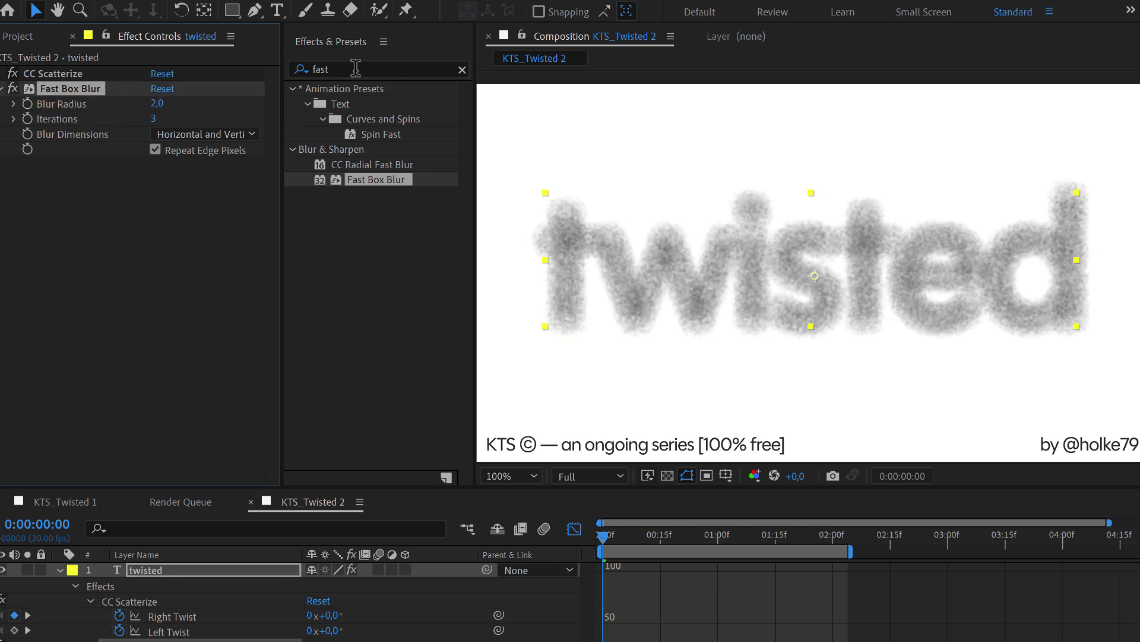
left_click(355, 69)
Search for Levels and apply it to the twisted text layer
type("leve")
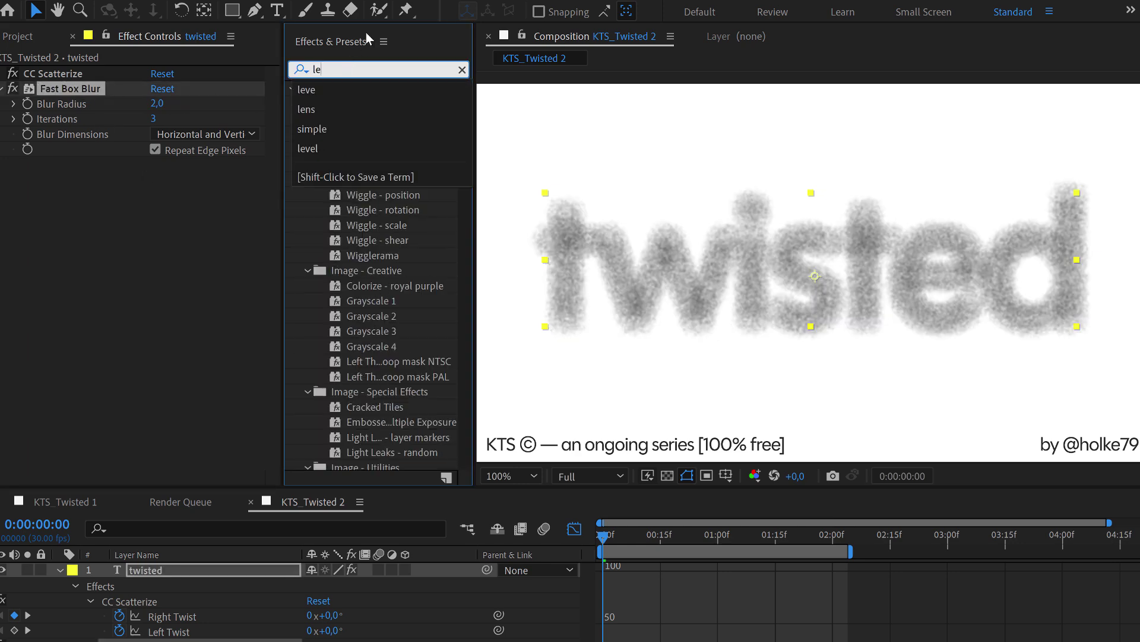
left_click(375, 180)
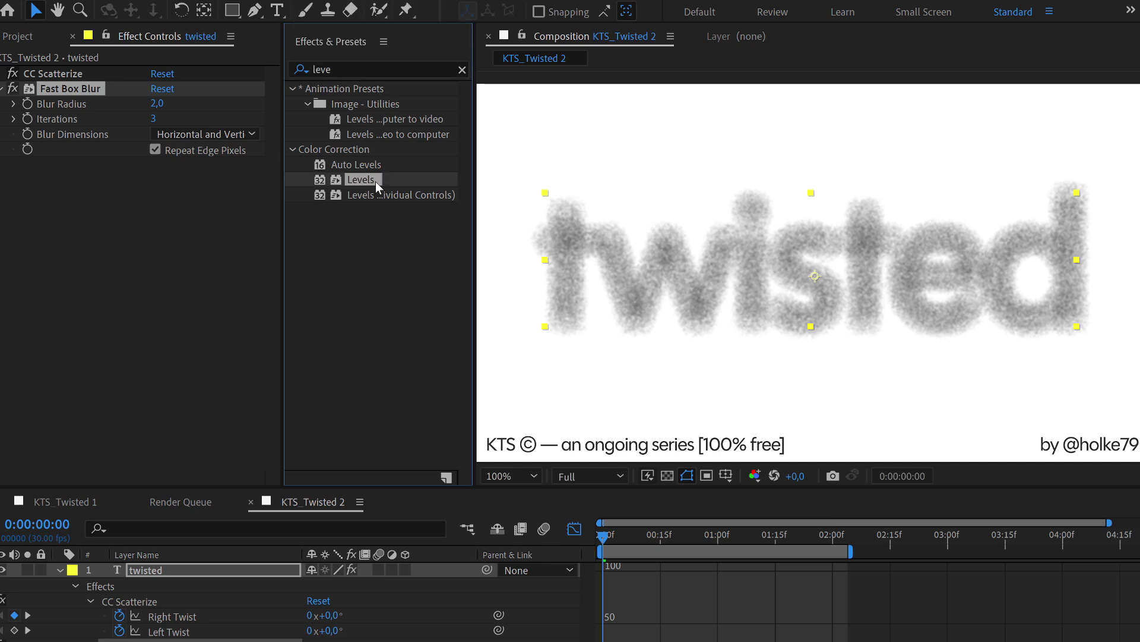
left_click_drag(368, 180, 197, 569)
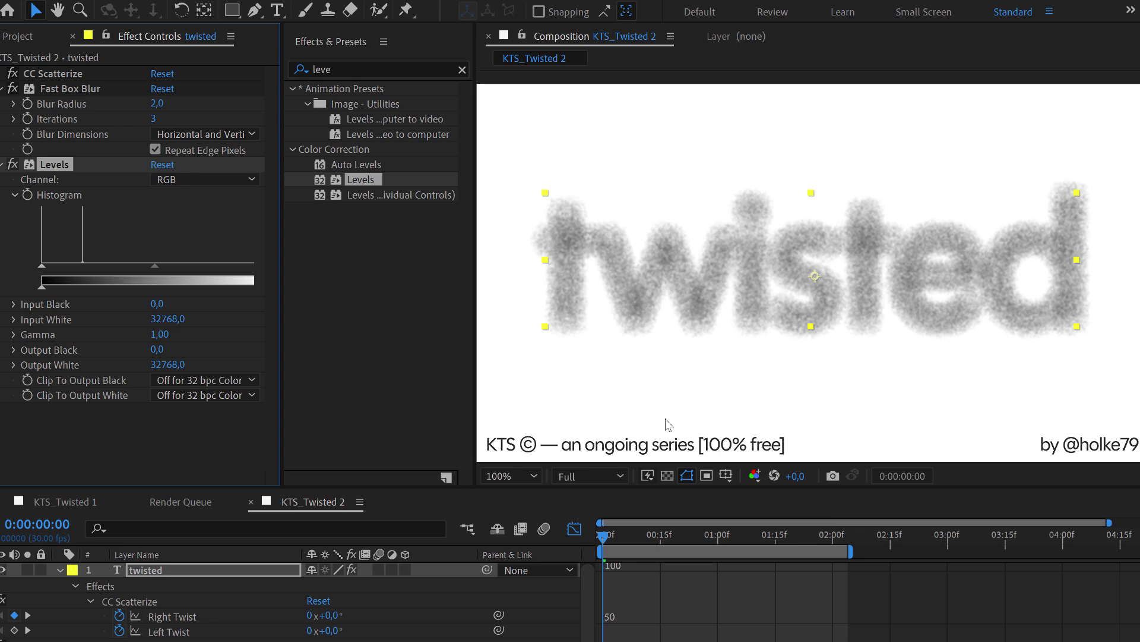
left_click(574, 528)
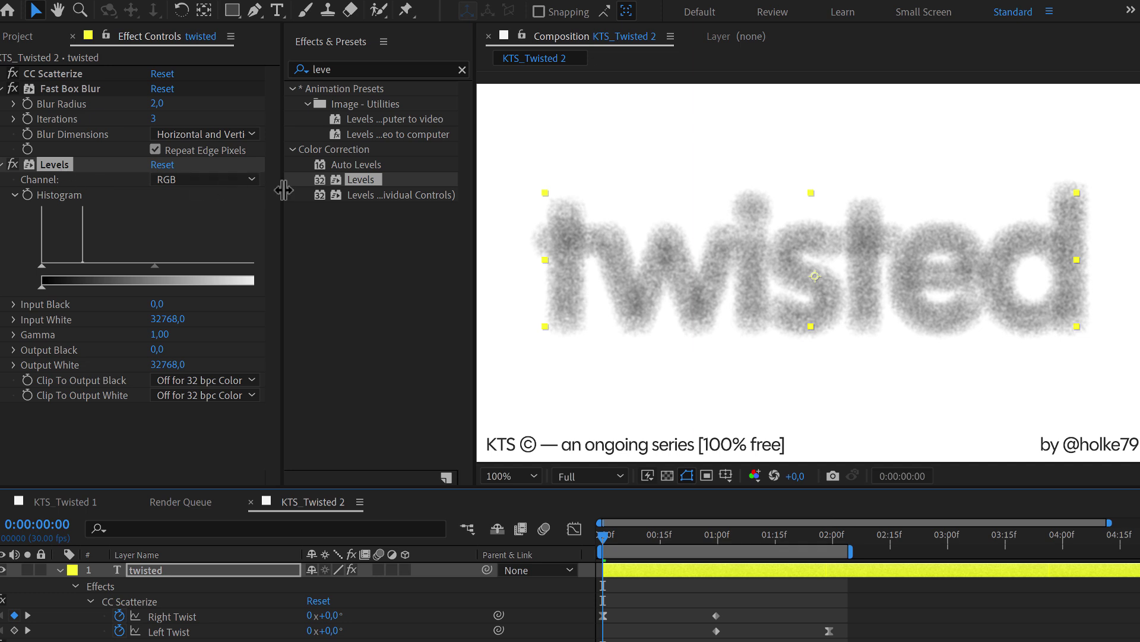
left_click_drag(284, 190, 332, 191)
Set Levels to the Alpha channel with input black 3726,6, gamma 4,55 and input white 6168,1
left_click(259, 181)
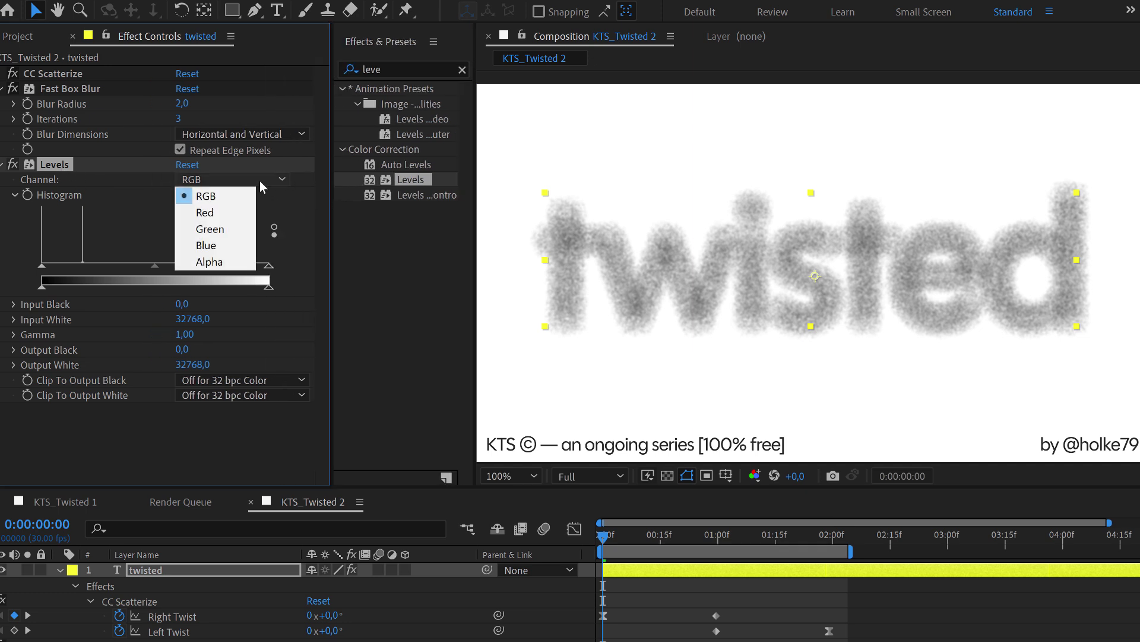
left_click(233, 262)
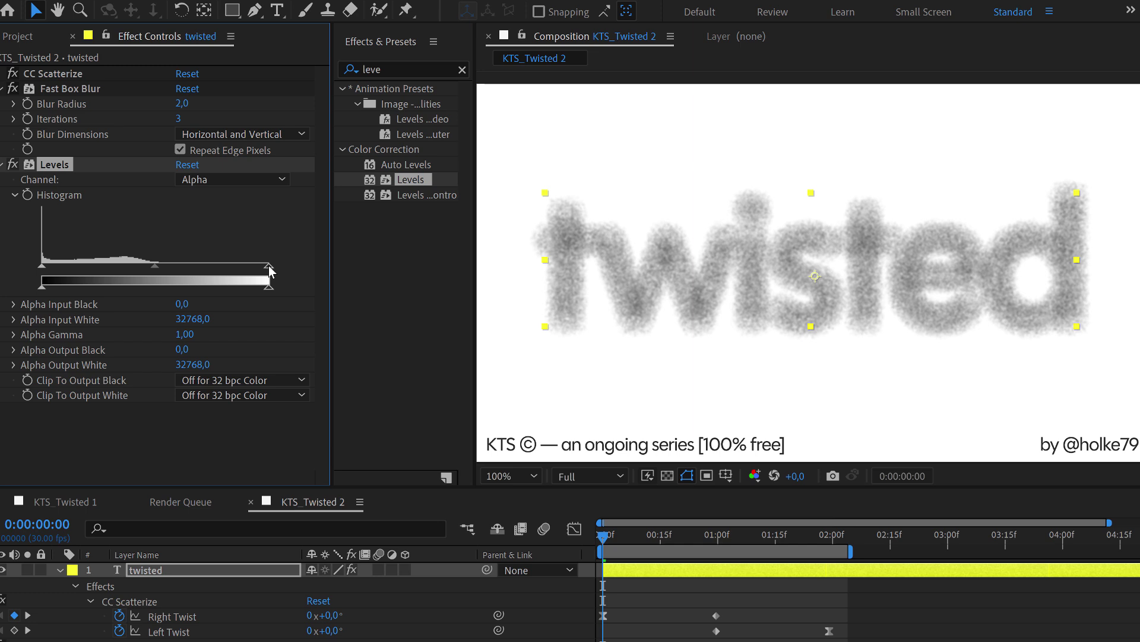
left_click_drag(243, 272, 151, 272)
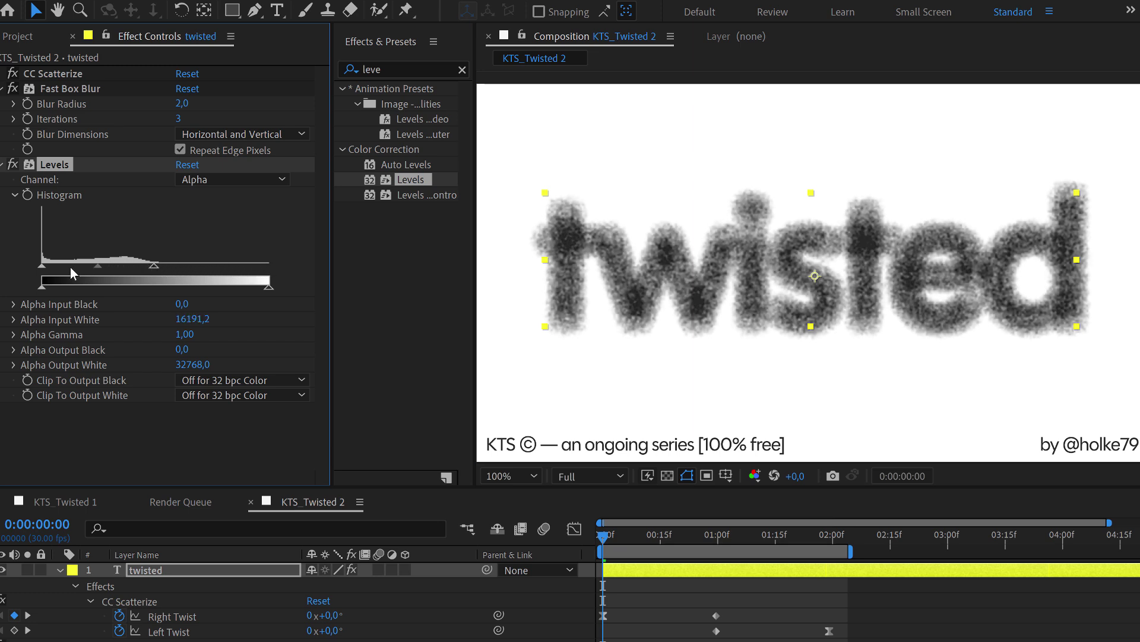
left_click_drag(47, 268, 67, 266)
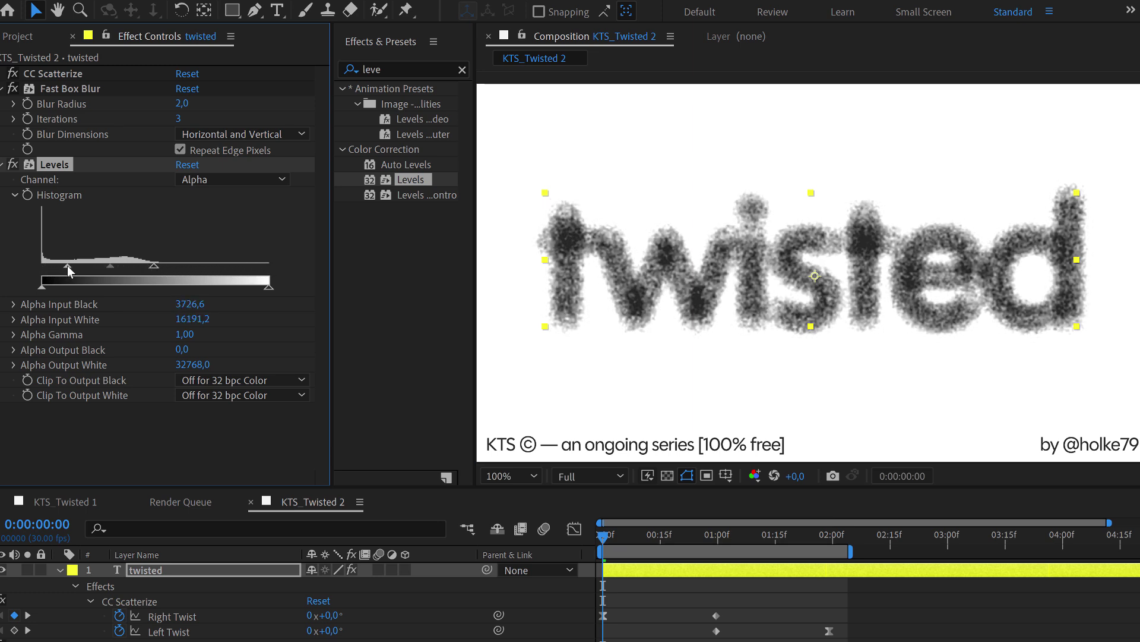
left_click_drag(154, 267, 69, 265)
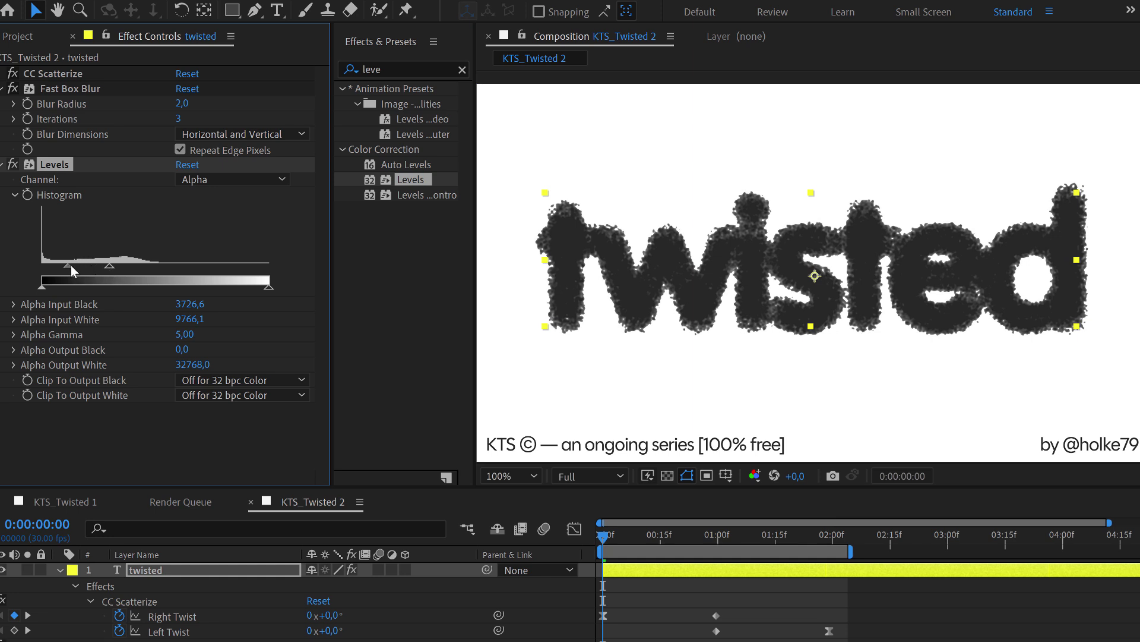
left_click(70, 265)
left_click_drag(99, 265, 85, 266)
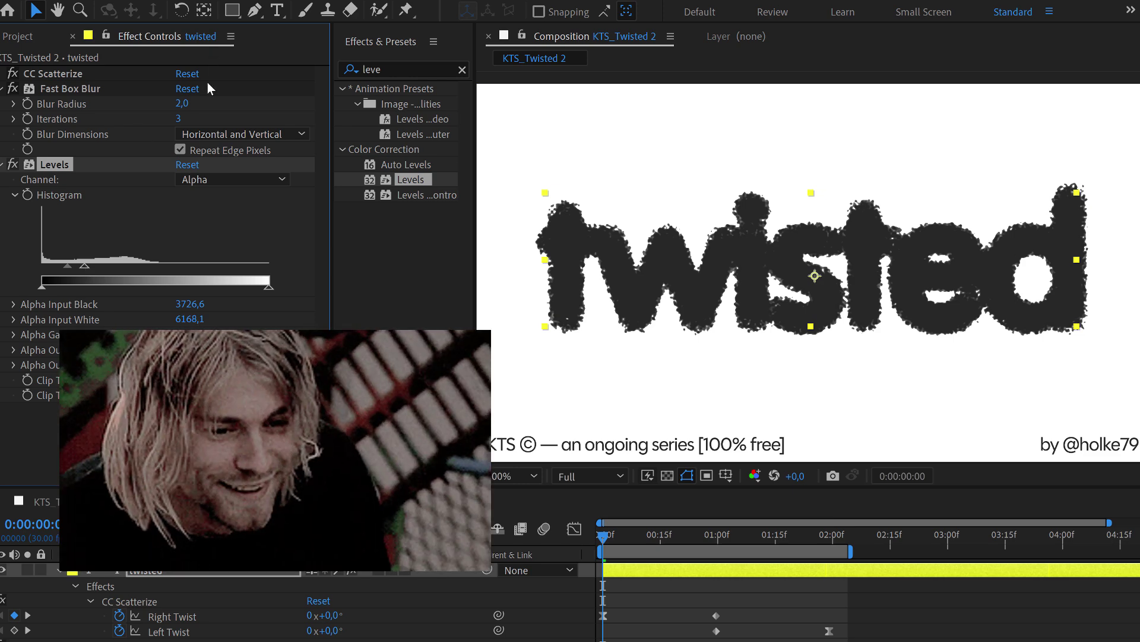
Set Fast Box Blur radius to 5, lower alpha Input White to 4112,1, and preview
left_click(182, 104)
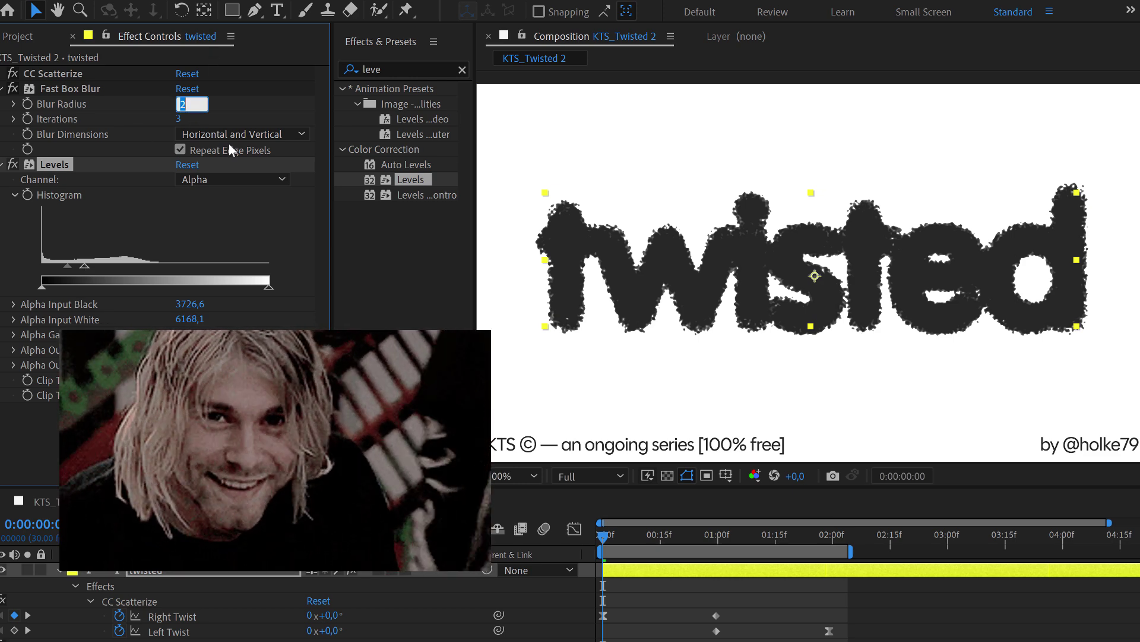
type("5")
key("Return")
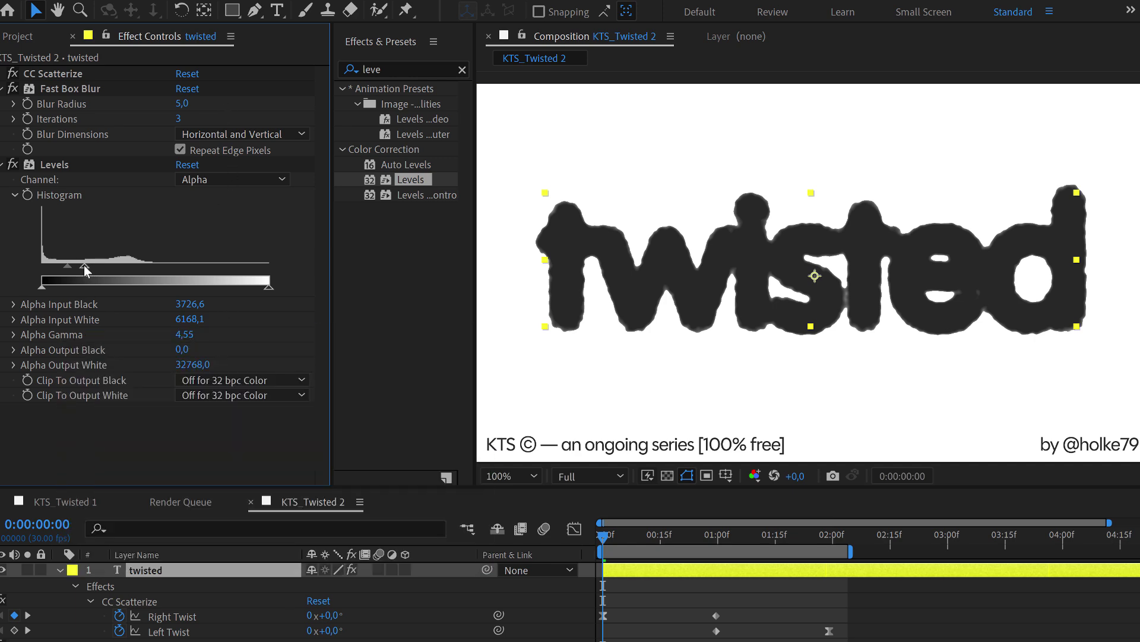
left_click_drag(85, 267, 71, 266)
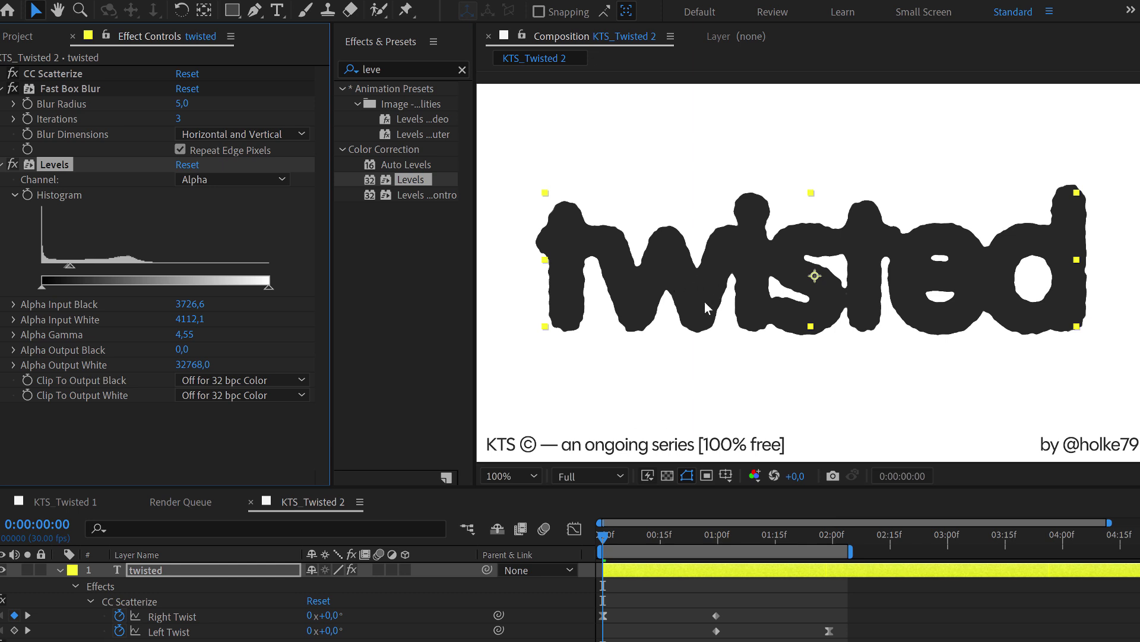
key("space")
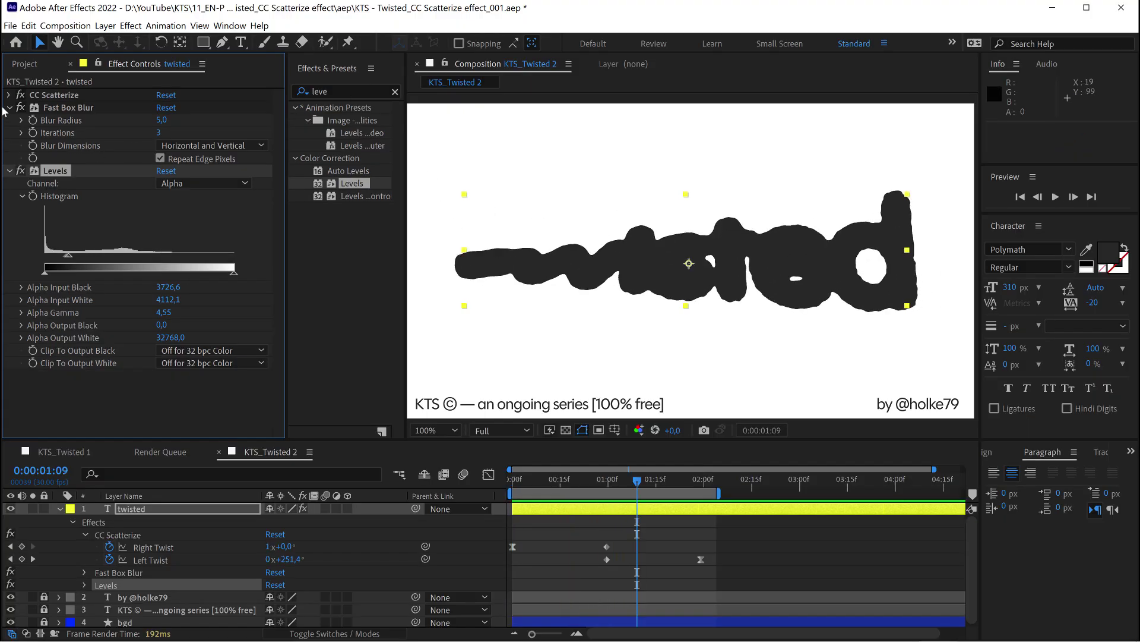
Collapse the Fast Box Blur and Levels settings and expand CC Scatterize
left_click(9, 108)
left_click(9, 120)
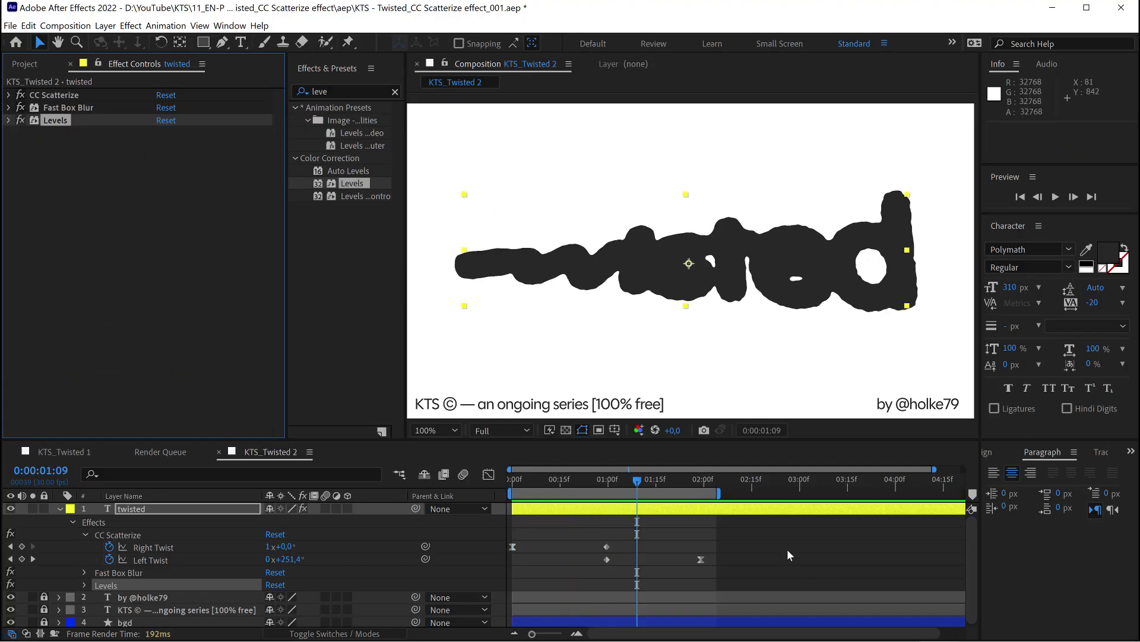
left_click_drag(558, 484, 601, 484)
left_click(8, 96)
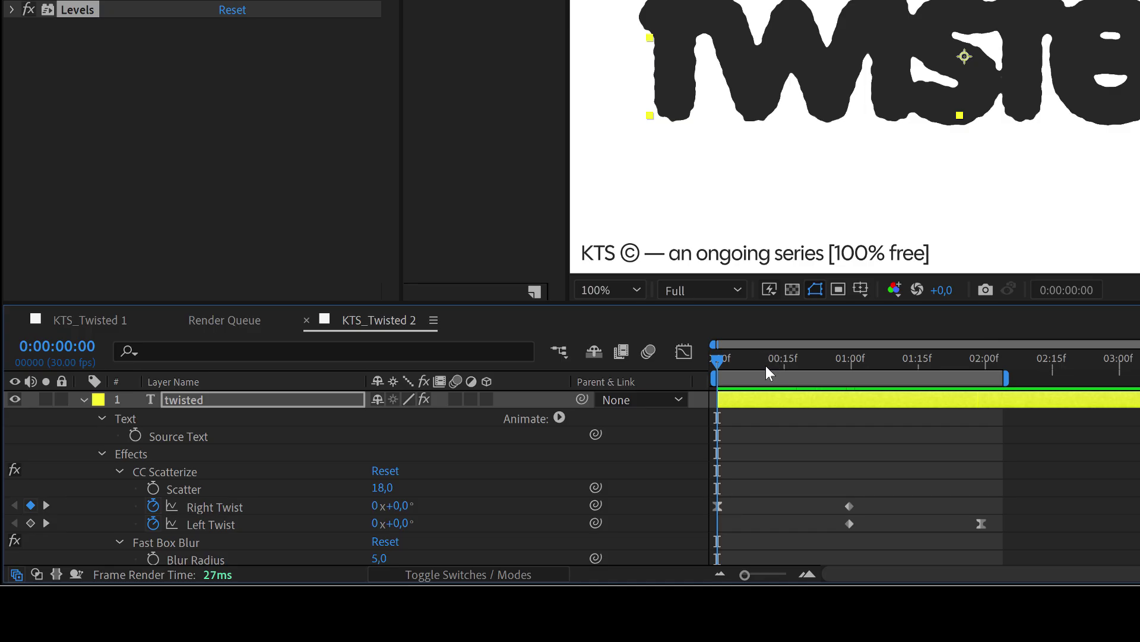
Scrub the playhead between 0:00:01:00 and 0:00:01:28 to review the twist and untwist
left_click_drag(766, 366, 851, 378)
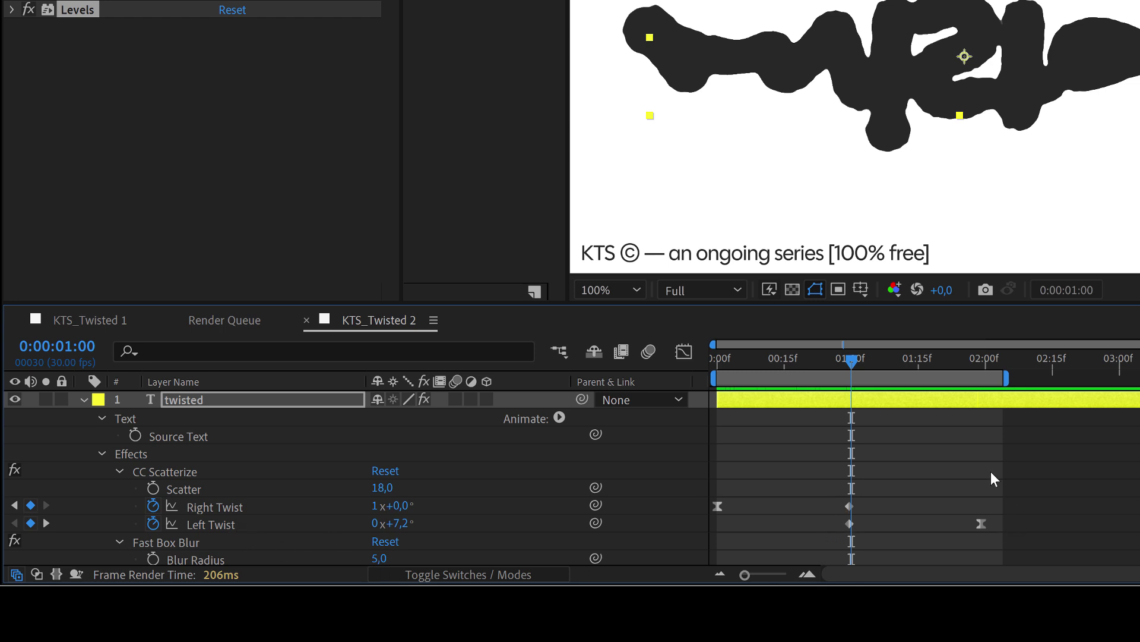
left_click_drag(851, 357, 962, 375)
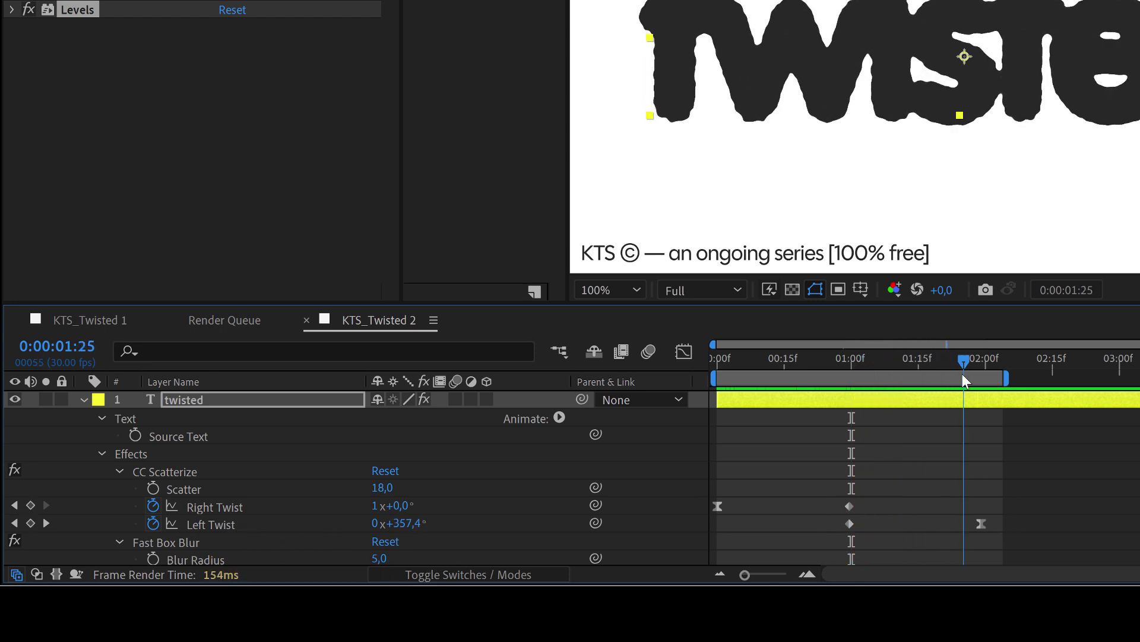
left_click_drag(875, 376, 842, 366)
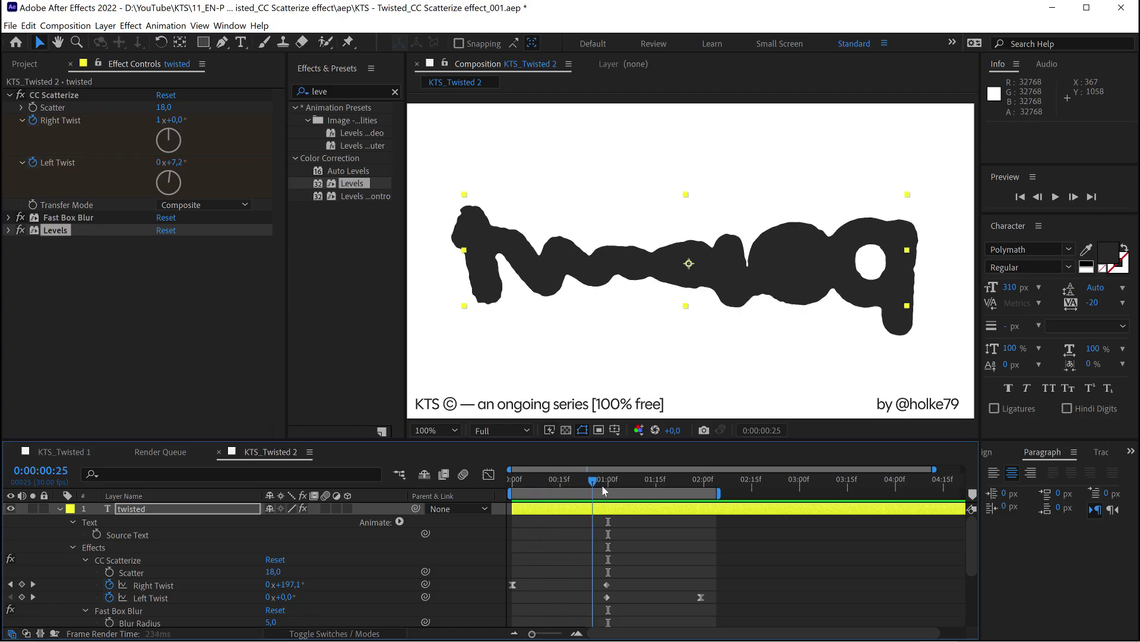
left_click_drag(603, 489, 668, 495)
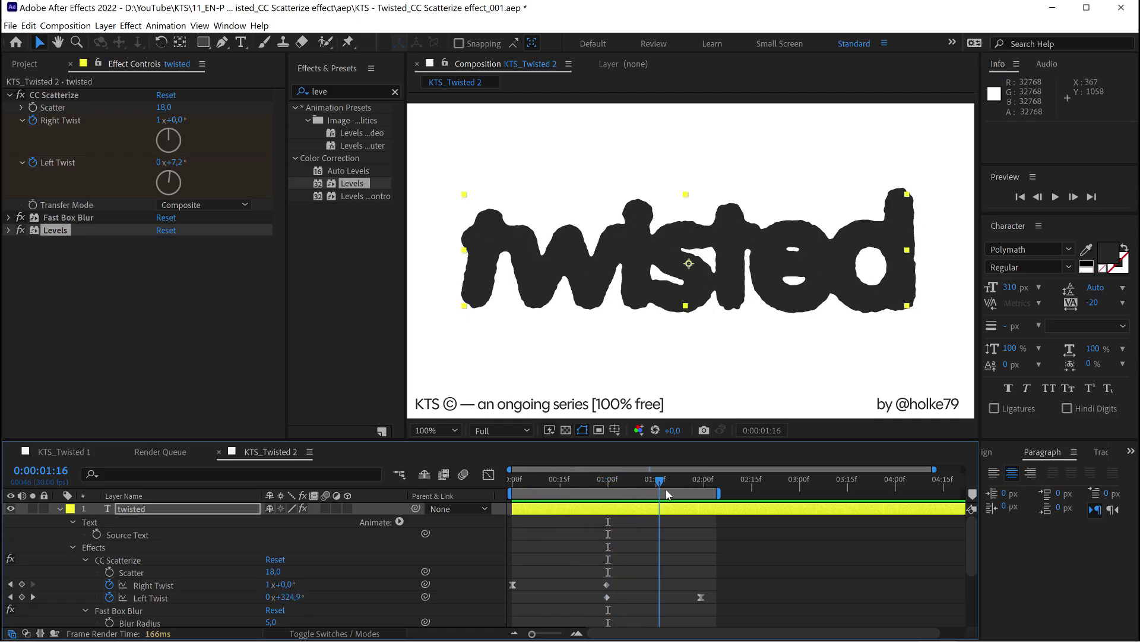
left_click(695, 483)
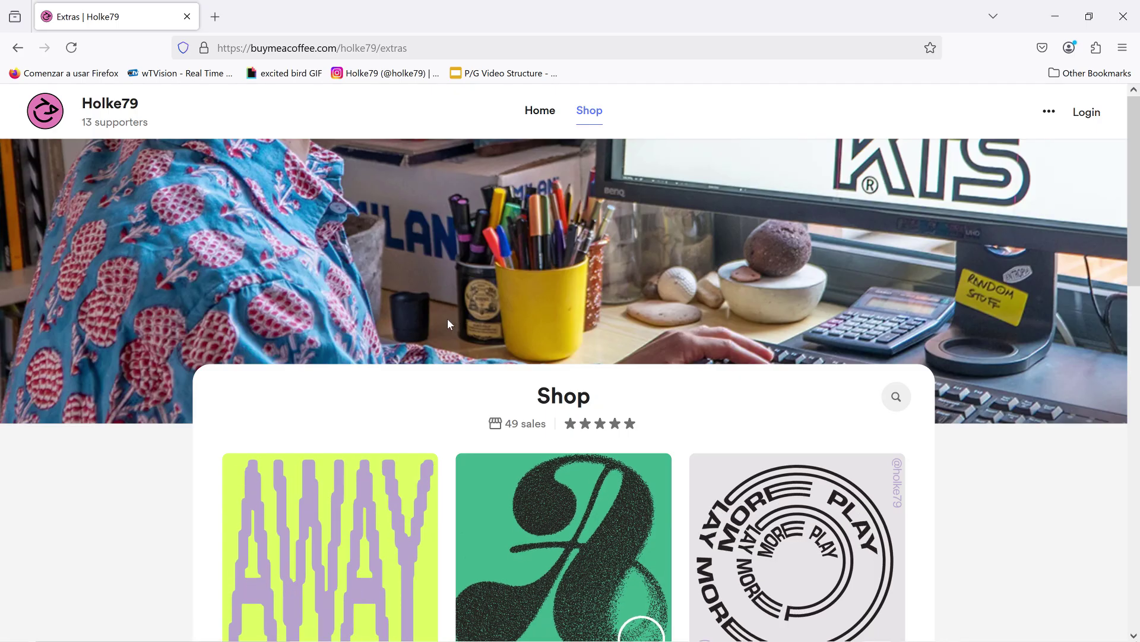
Scroll the page and visit the creator's Buy Me a Coffee home page
scroll(352, 312, "down", 1)
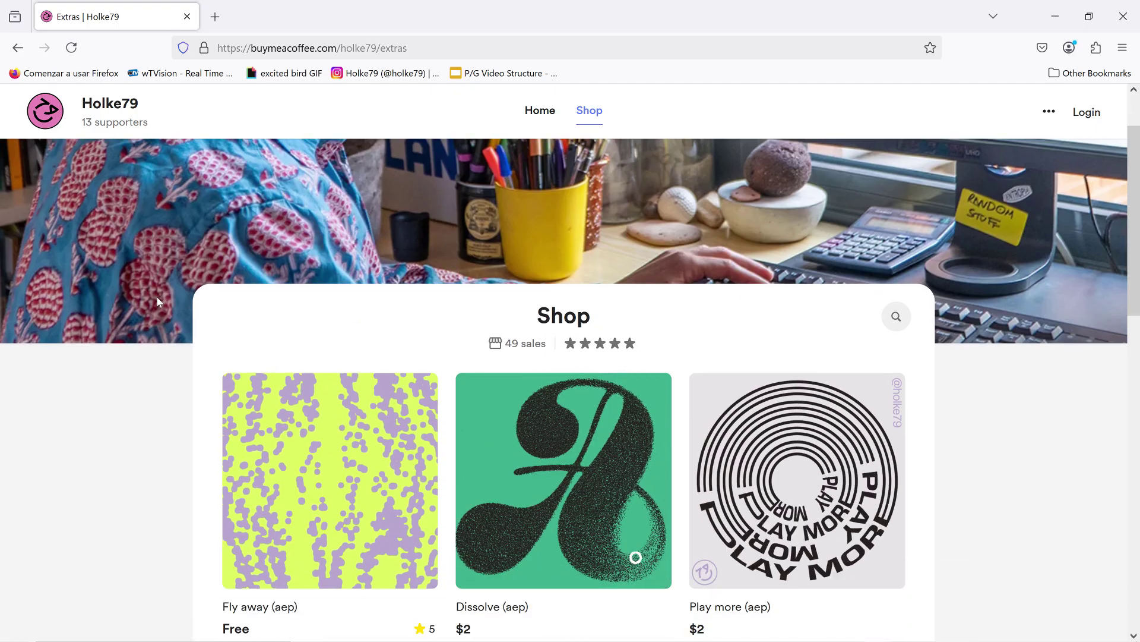
scroll(154, 299, "down", 1)
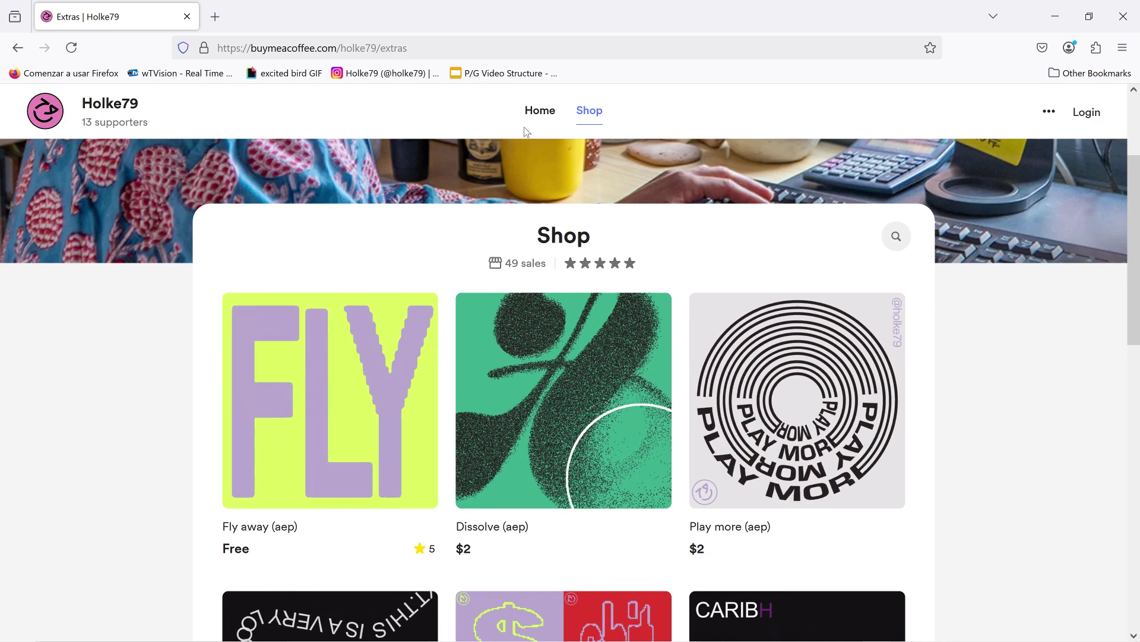
left_click(540, 110)
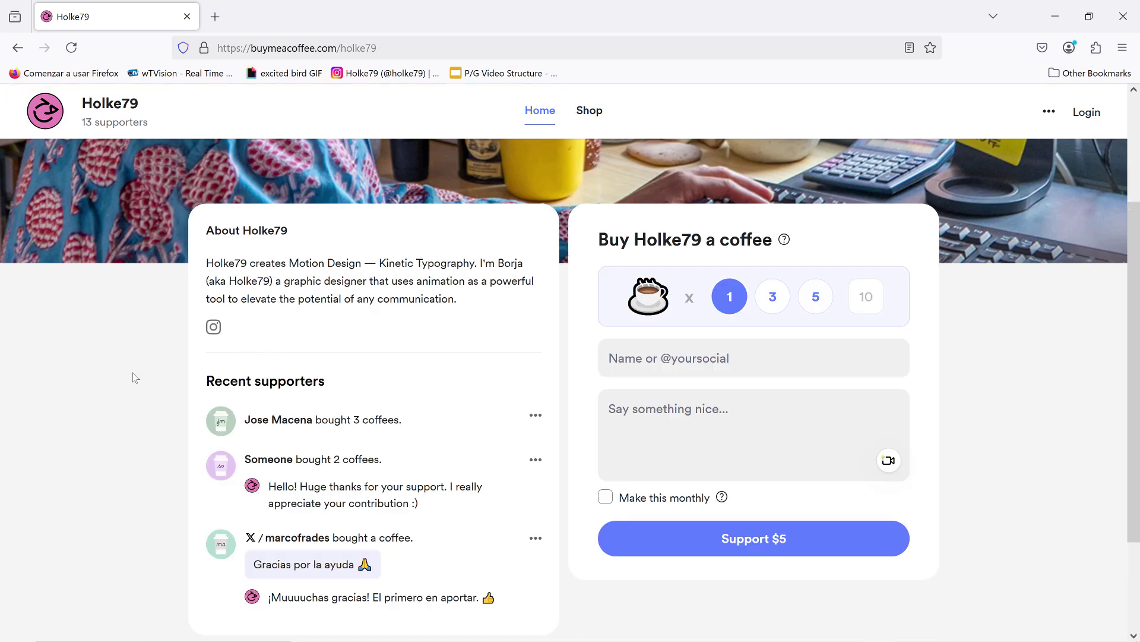
scroll(553, 275, "down", 1)
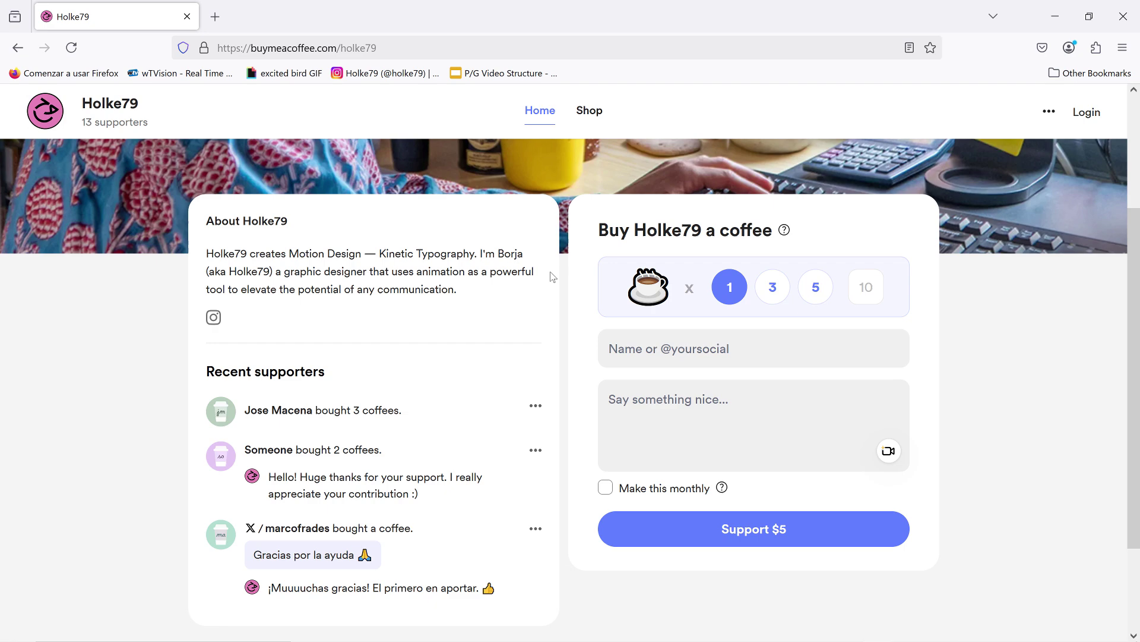
scroll(545, 275, "up", 3)
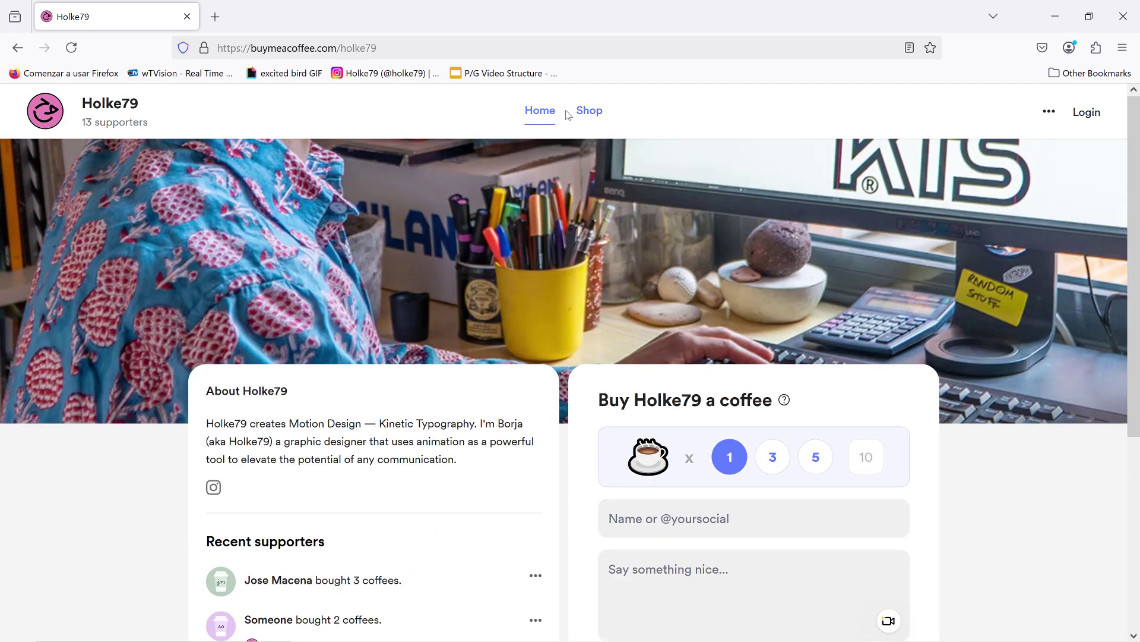
Return to the Shop and scroll to the Crazy Paragraphs, Ampersand and KTS - Radial Repetitions cards
left_click(589, 113)
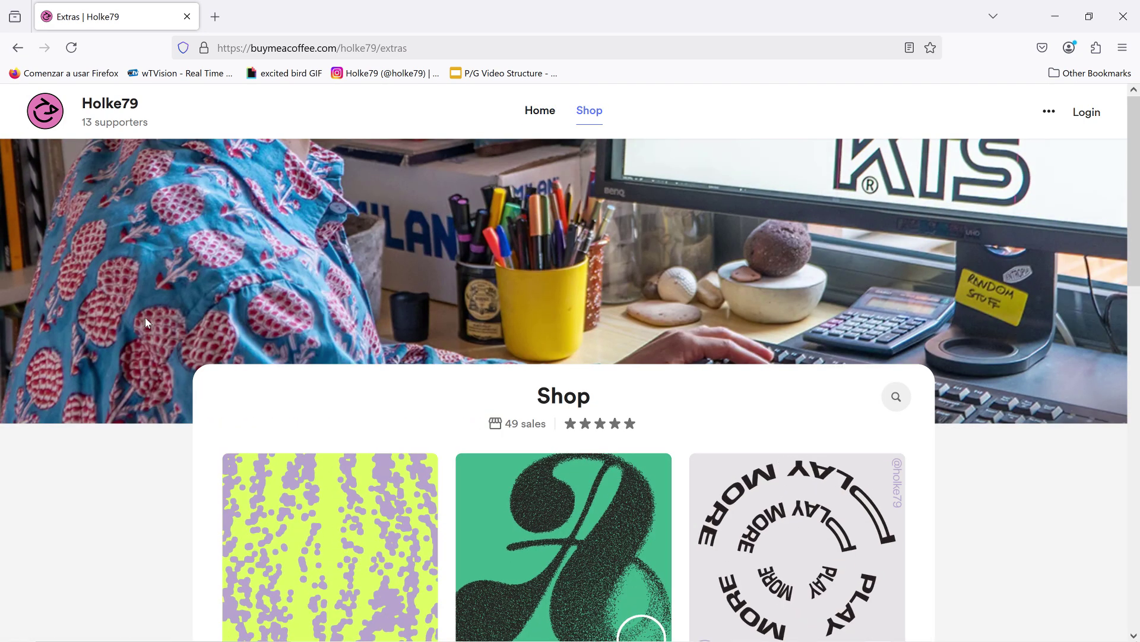
scroll(128, 318, "down", 1)
scroll(128, 319, "down", 2)
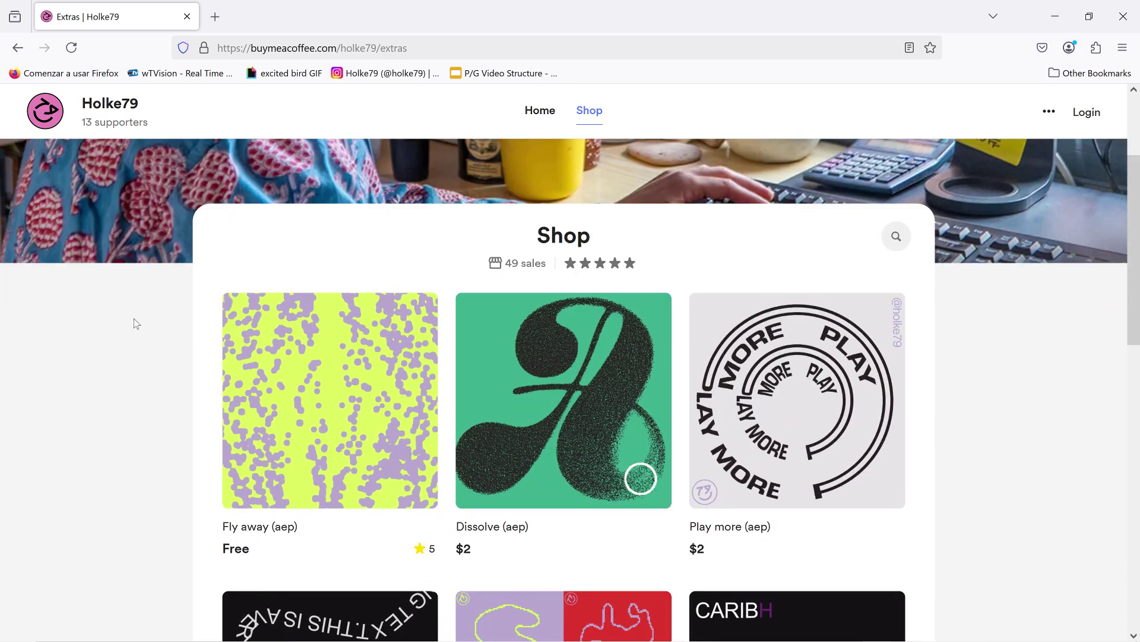
scroll(134, 318, "down", 1)
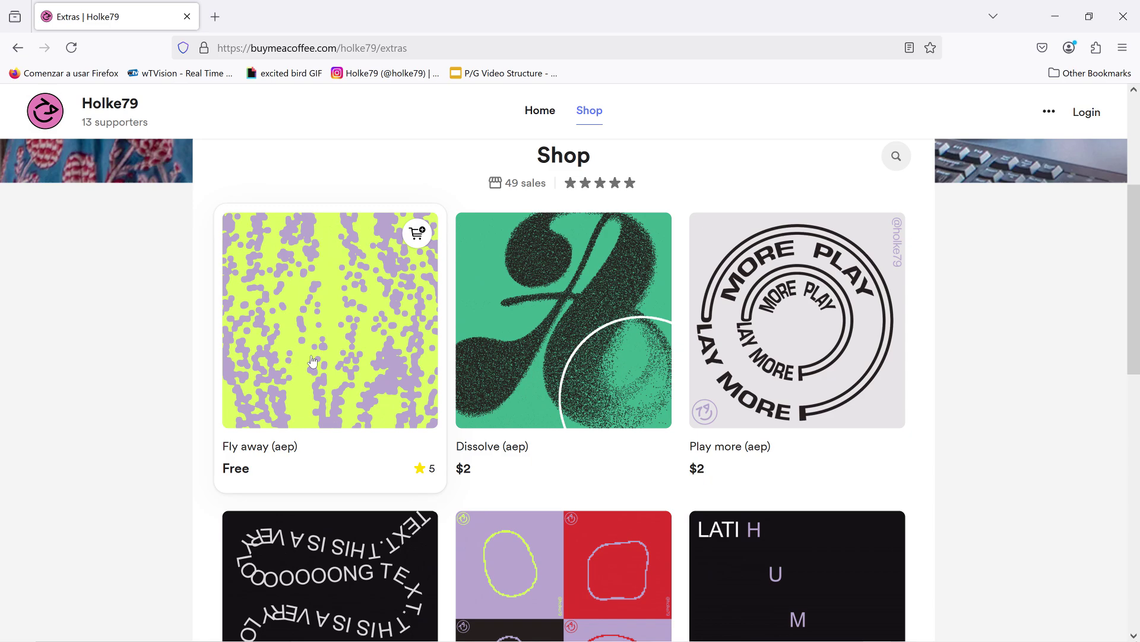
scroll(312, 360, "down", 3)
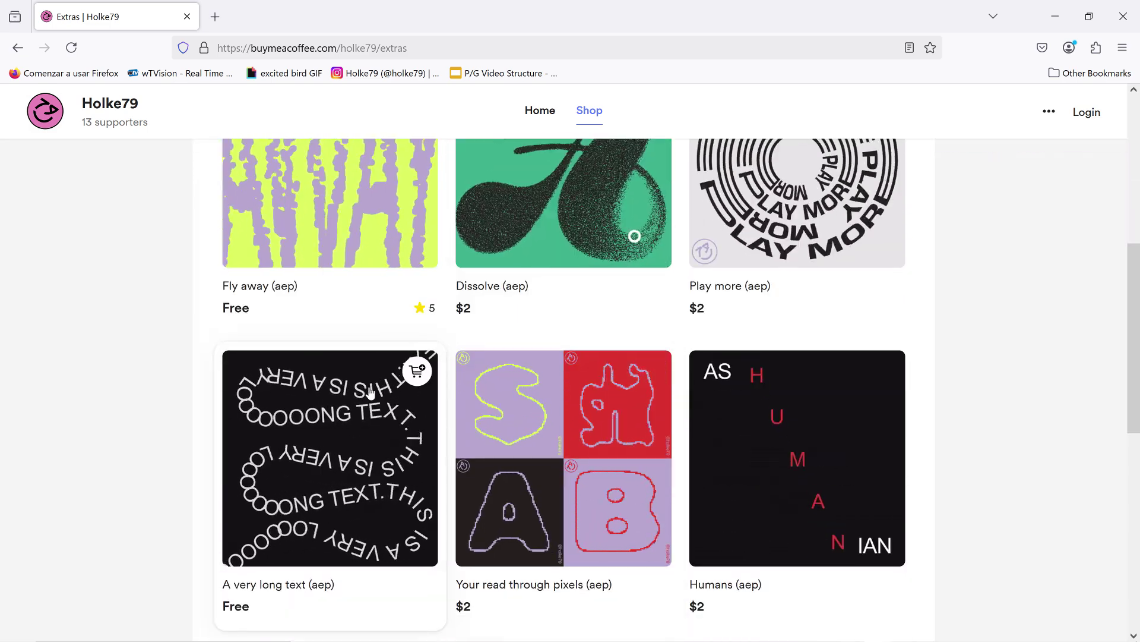
scroll(369, 392, "down", 2)
scroll(370, 392, "down", 2)
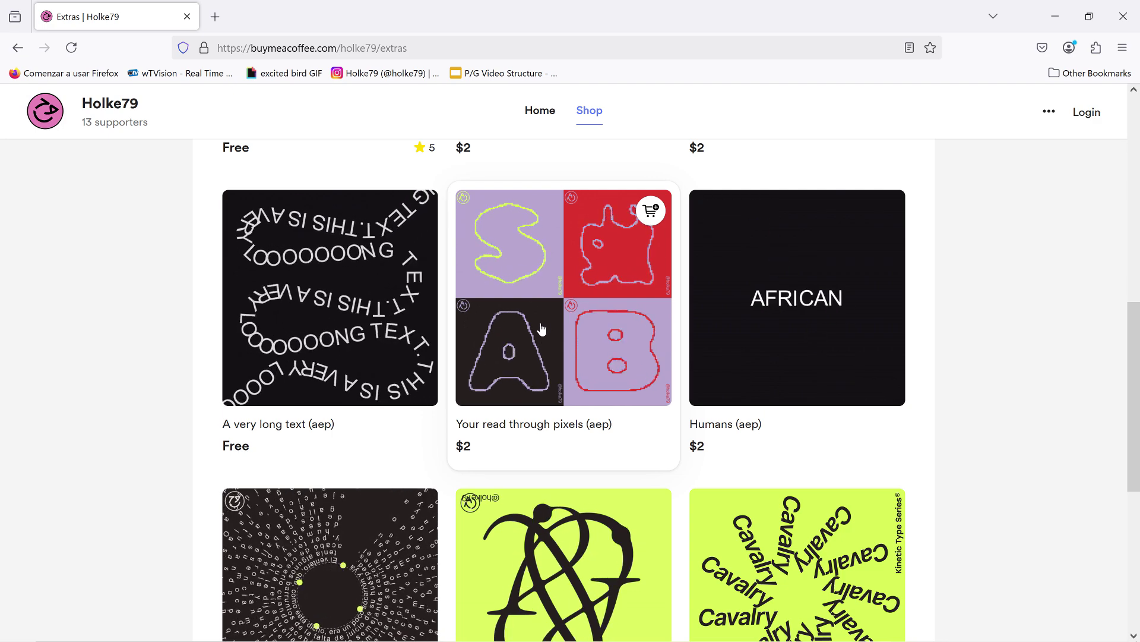
scroll(541, 328, "down", 4)
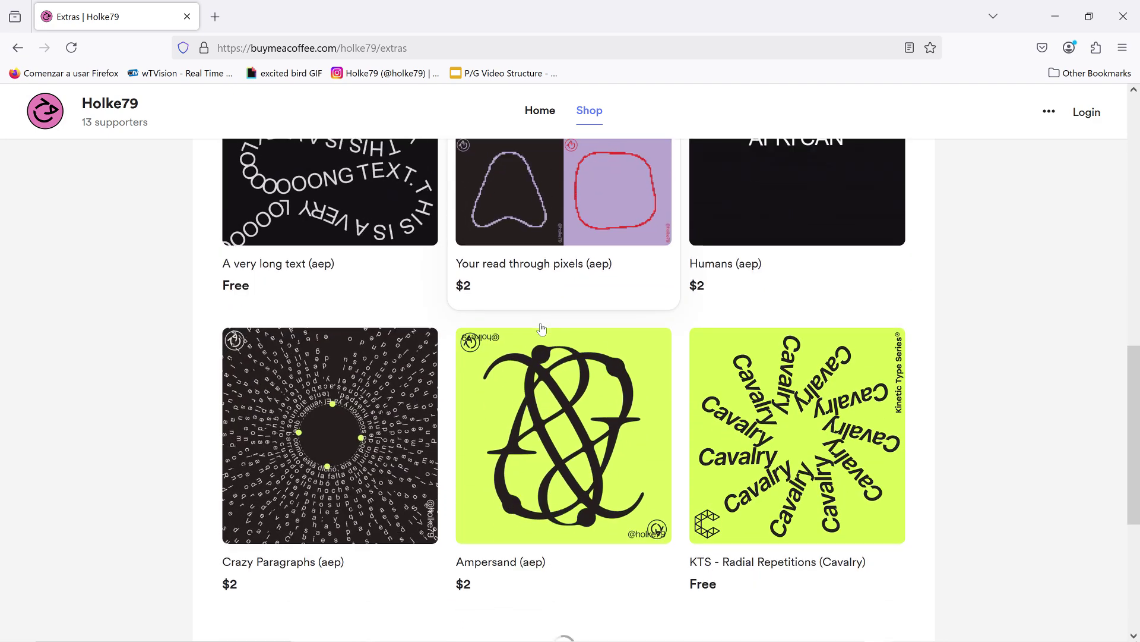